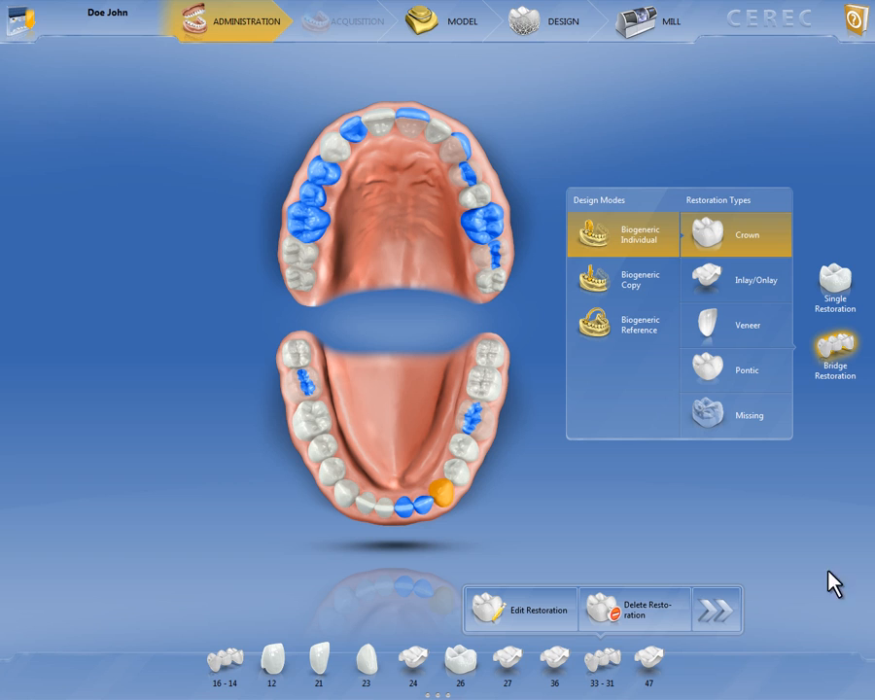
# Activate articulation in the configuration options, enable it for the initial proposal, and exit the configuration
pyautogui.moveTo(761, 6)
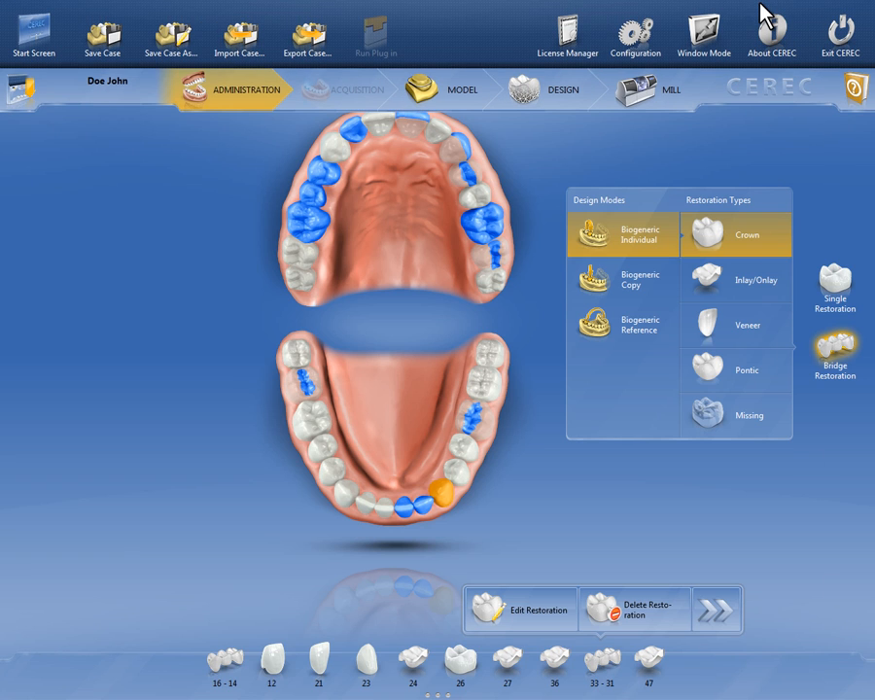
pyautogui.click(639, 49)
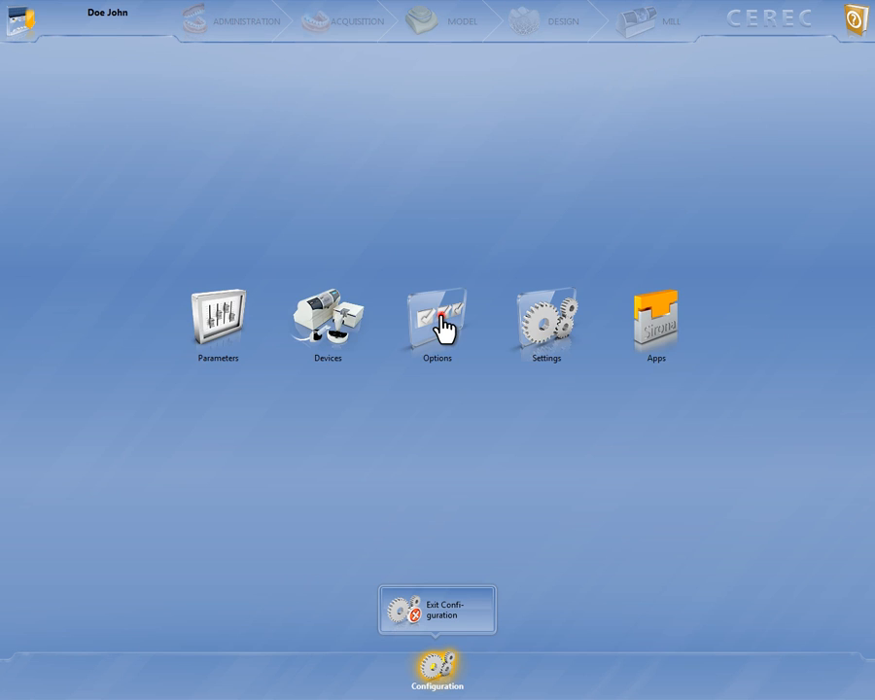
pyautogui.click(443, 331)
pyautogui.click(437, 311)
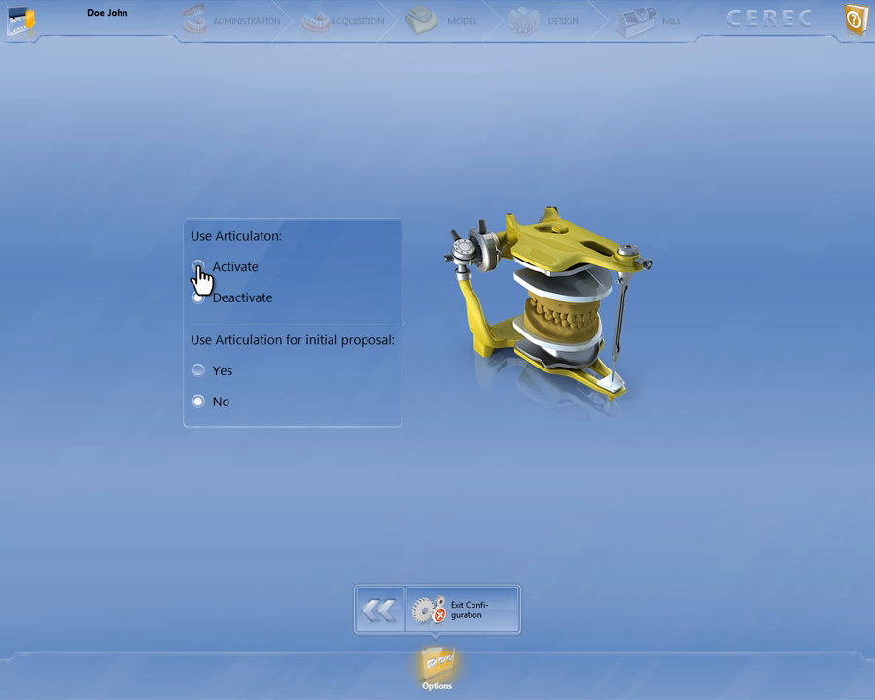
pyautogui.click(198, 267)
pyautogui.click(197, 370)
pyautogui.click(469, 603)
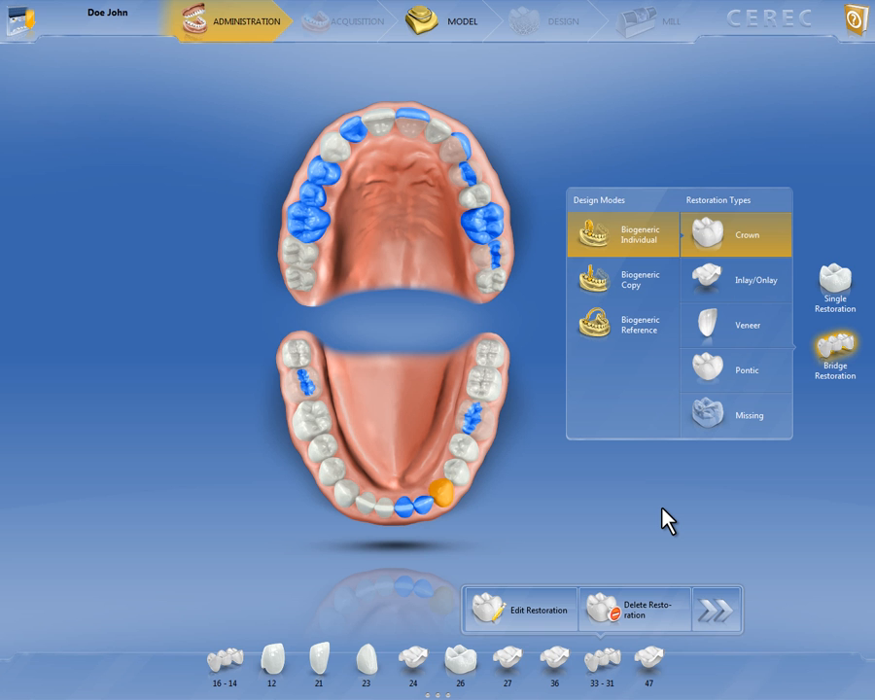
# Open the articulation parameters in the configuration
pyautogui.click(751, 16)
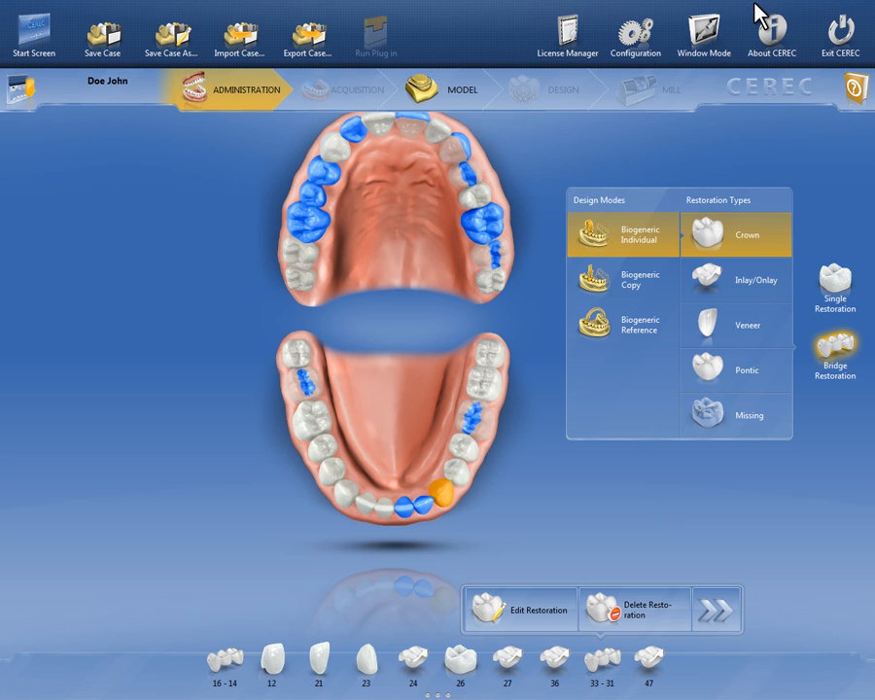
pyautogui.click(638, 45)
pyautogui.click(220, 324)
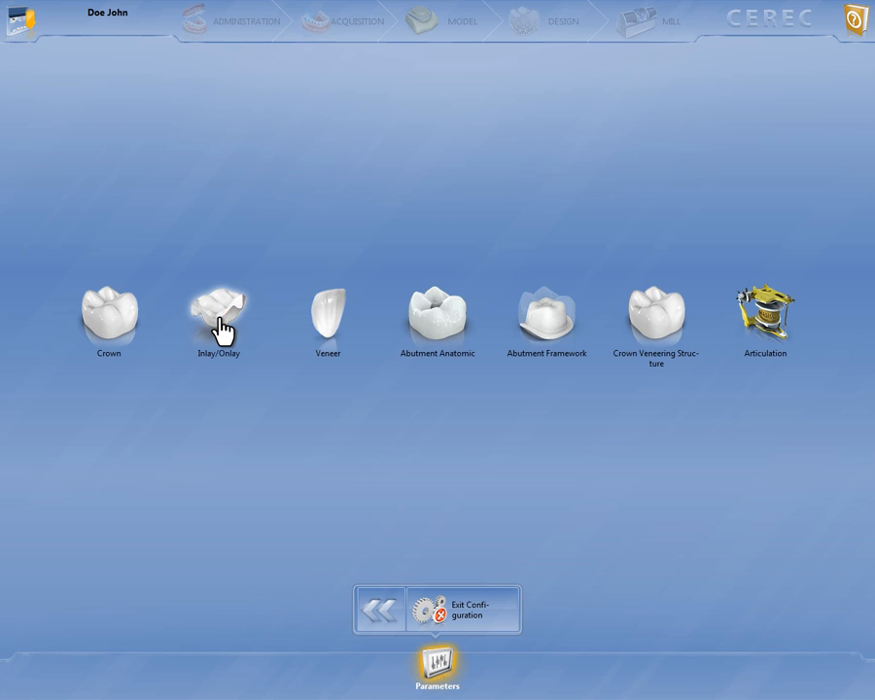
pyautogui.click(771, 340)
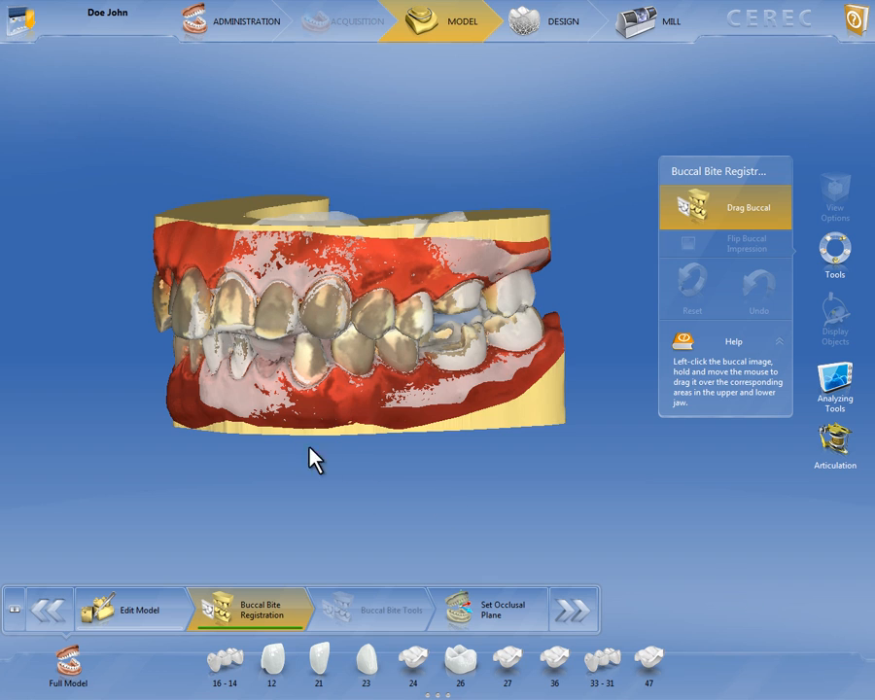
# Examine the buccal bite registration from several sides and the model contacts on both jaws
pyautogui.moveTo(214, 335); pyautogui.dragTo(379, 371, button='middle')
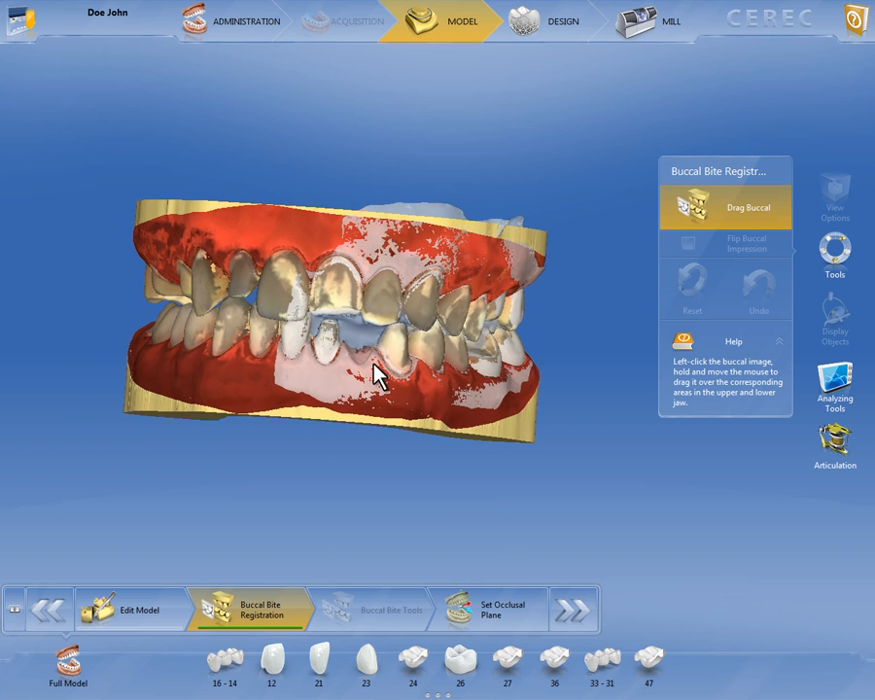
pyautogui.moveTo(461, 265); pyautogui.dragTo(245, 251, button='middle')
pyautogui.scroll(5, 224, 231)
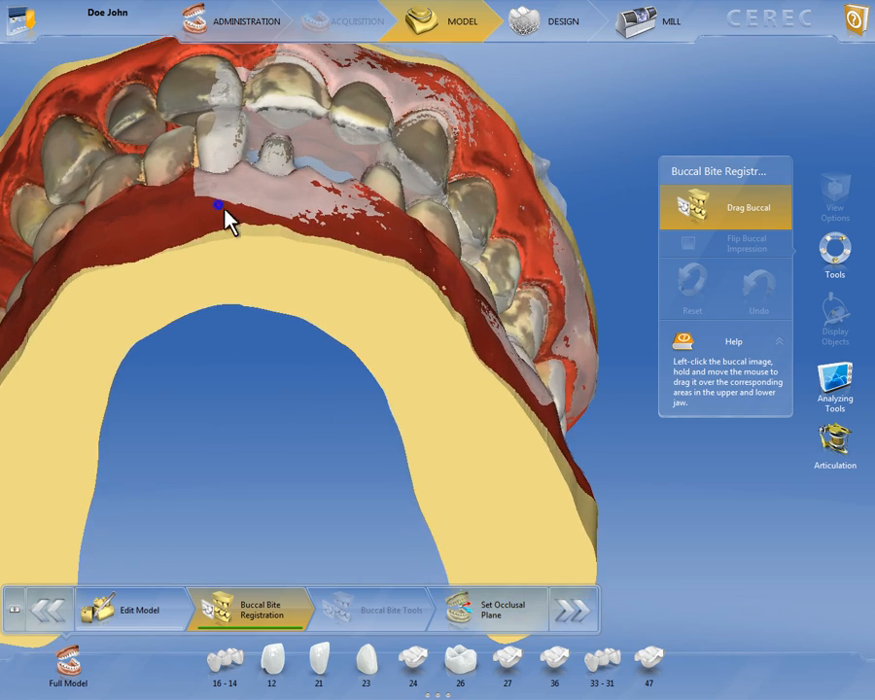
pyautogui.moveTo(223, 207); pyautogui.dragTo(435, 346, button='right')
pyautogui.moveTo(340, 335); pyautogui.dragTo(402, 296, button='right')
pyautogui.moveTo(401, 296); pyautogui.dragTo(413, 294)
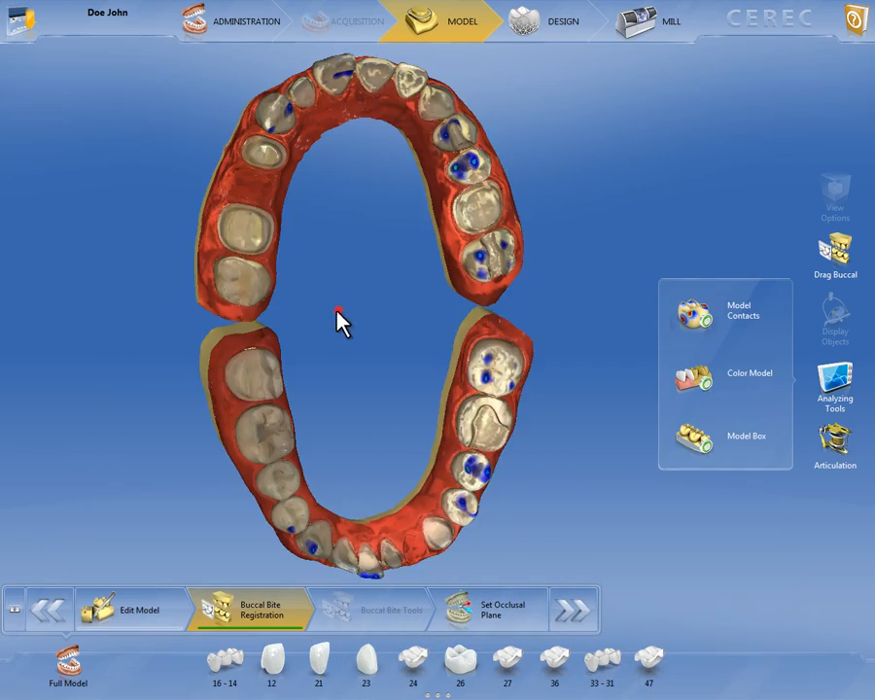
pyautogui.moveTo(336, 308)
pyautogui.mouseDown()
pyautogui.moveTo(281, 306)
pyautogui.moveTo(350, 319)
pyautogui.moveTo(337, 332)
pyautogui.mouseUp()
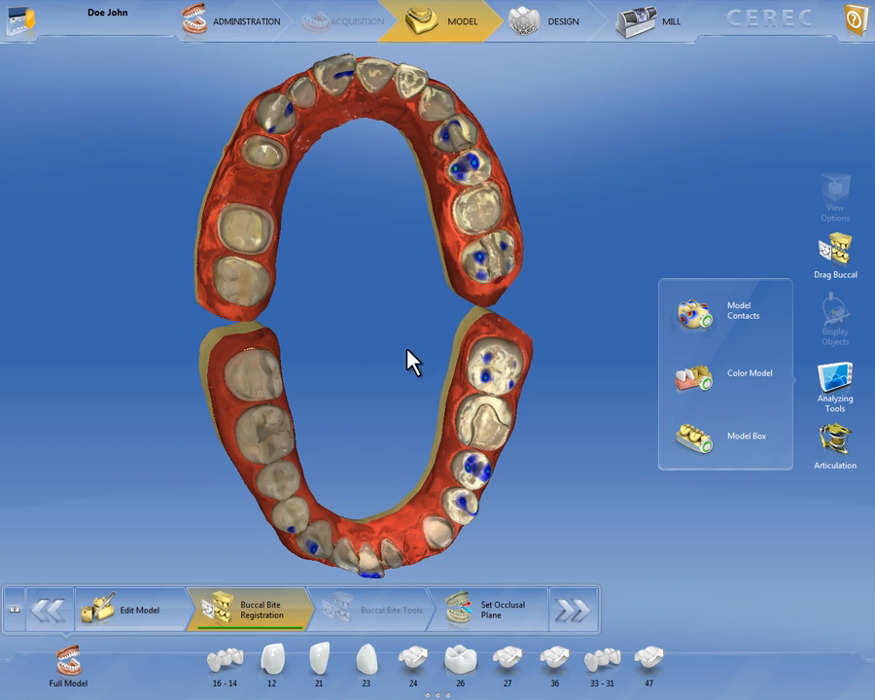
pyautogui.moveTo(360, 333)
pyautogui.mouseDown()
pyautogui.moveTo(321, 325)
pyautogui.moveTo(362, 333)
pyautogui.mouseUp()
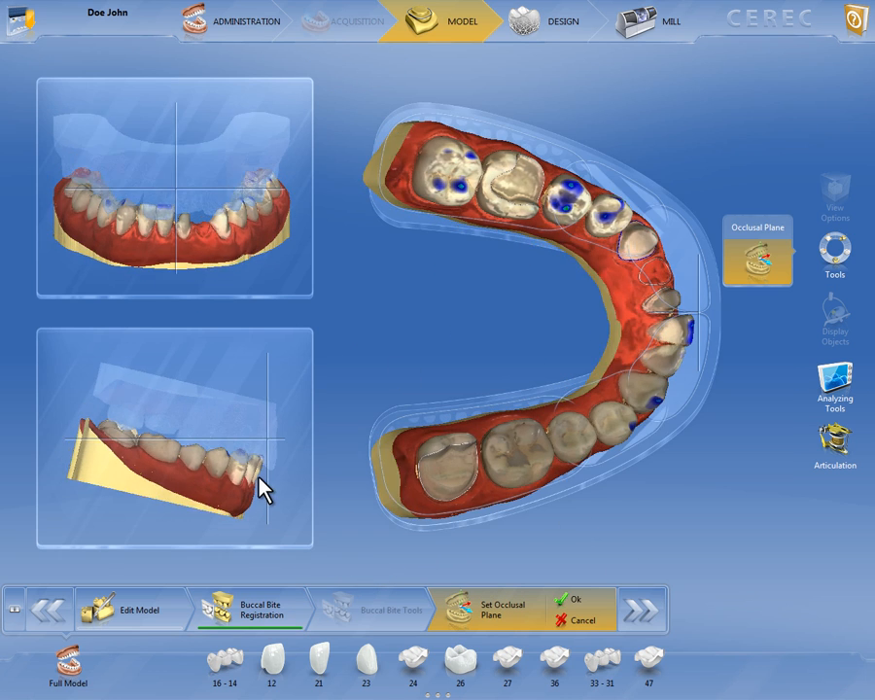
pyautogui.moveTo(259, 475); pyautogui.dragTo(255, 479)
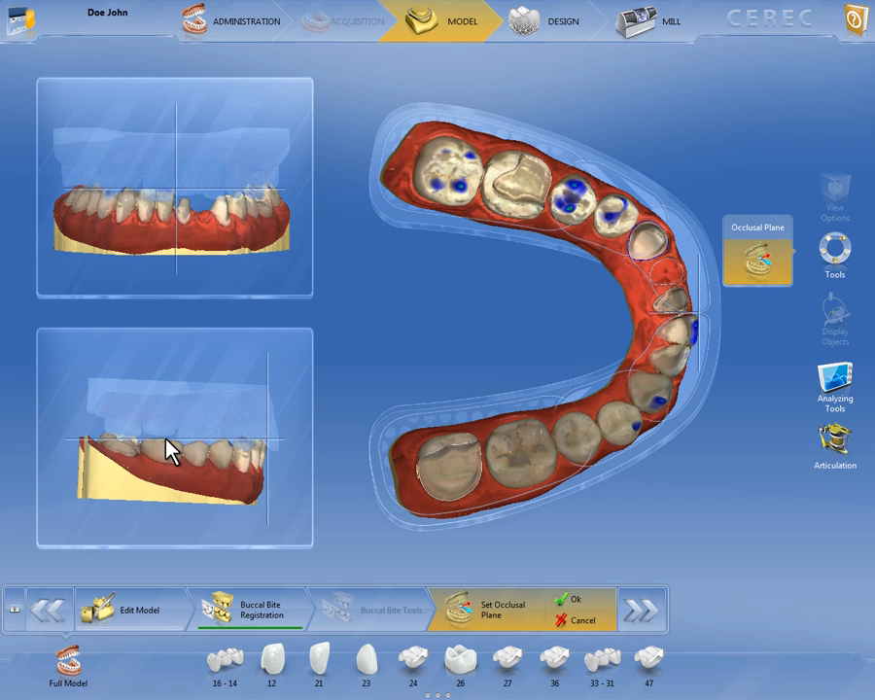
# Align the lower jaw to the occlusal plane in the top, front and side views, and open the articulation parameters
pyautogui.click(477, 450)
pyautogui.moveTo(463, 453)
pyautogui.mouseDown()
pyautogui.moveTo(433, 450)
pyautogui.moveTo(481, 451)
pyautogui.mouseUp()
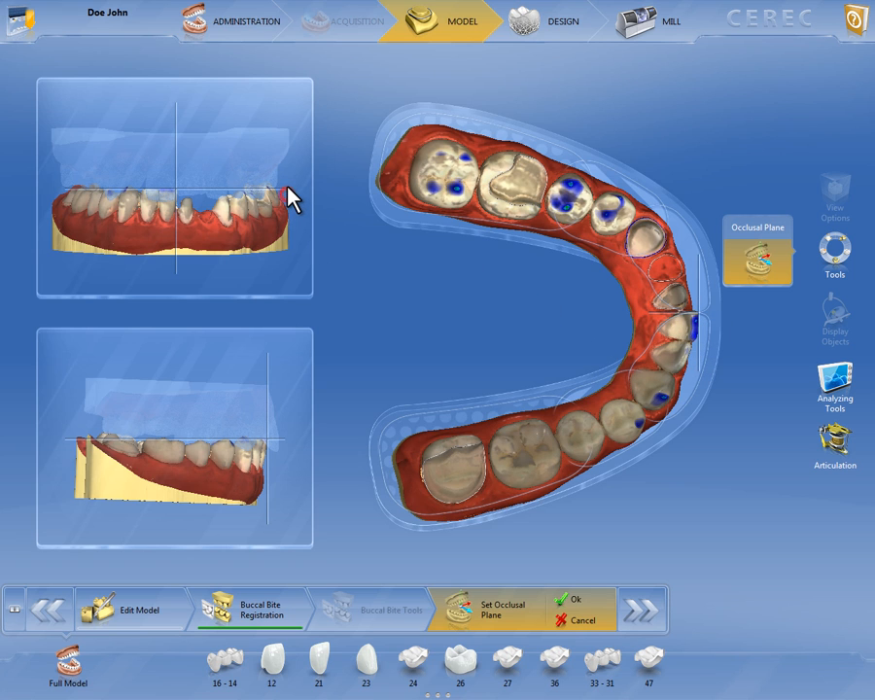
pyautogui.moveTo(289, 197)
pyautogui.mouseDown()
pyautogui.moveTo(290, 189)
pyautogui.moveTo(294, 209)
pyautogui.moveTo(292, 191)
pyautogui.mouseUp()
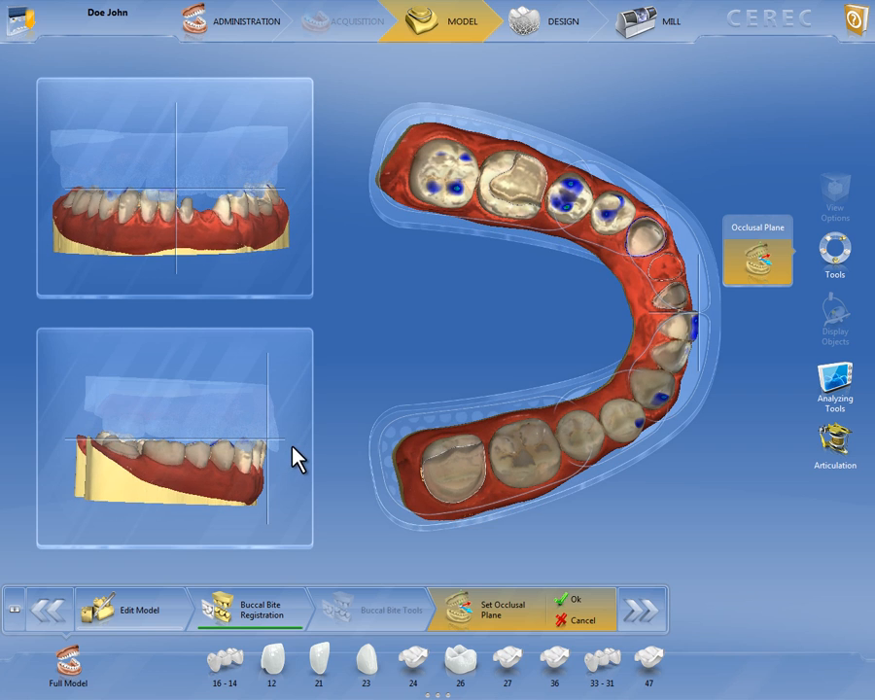
pyautogui.moveTo(291, 440); pyautogui.dragTo(288, 440)
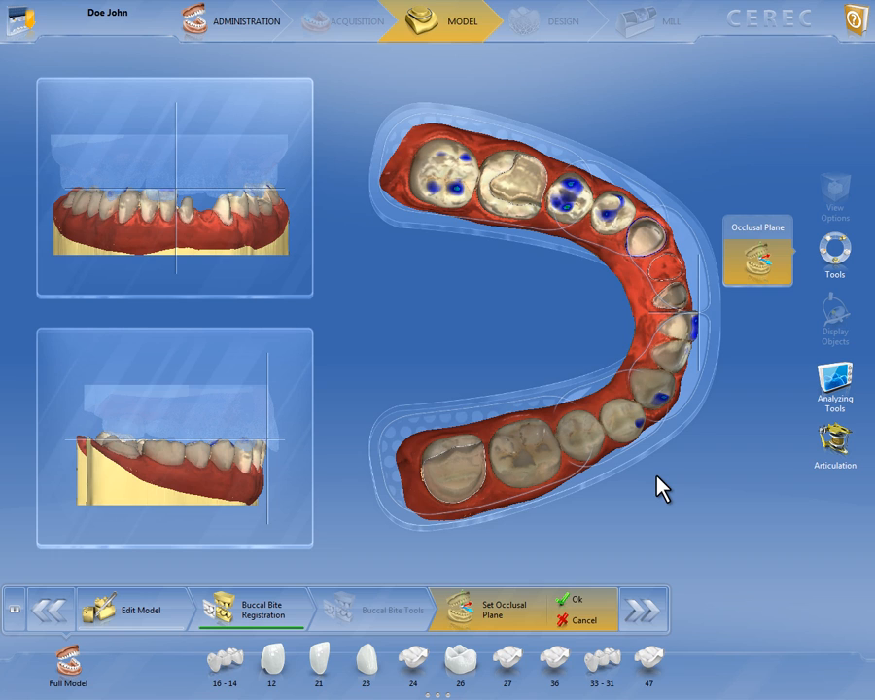
pyautogui.moveTo(821, 452)
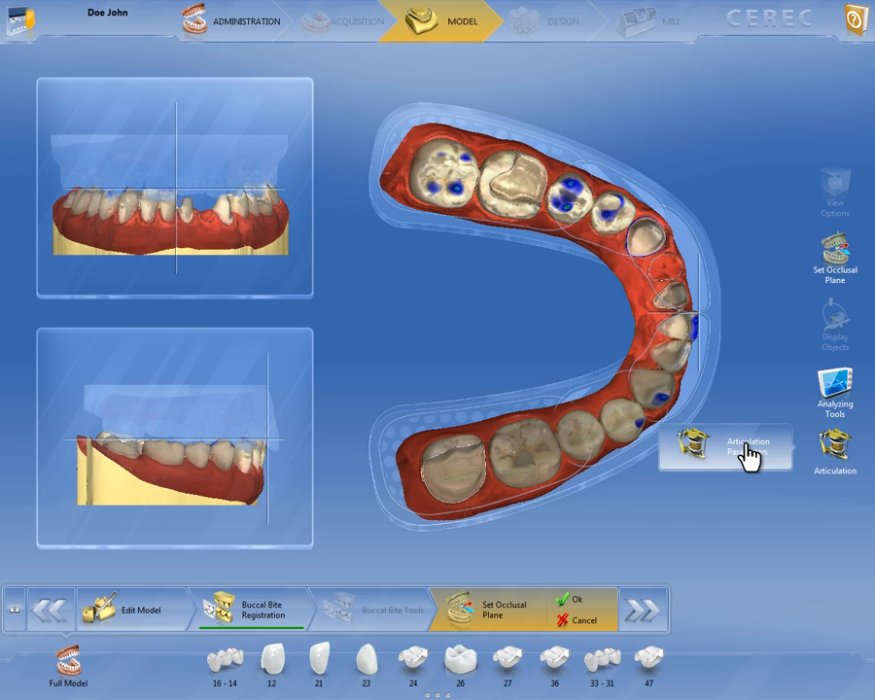
pyautogui.click(695, 455)
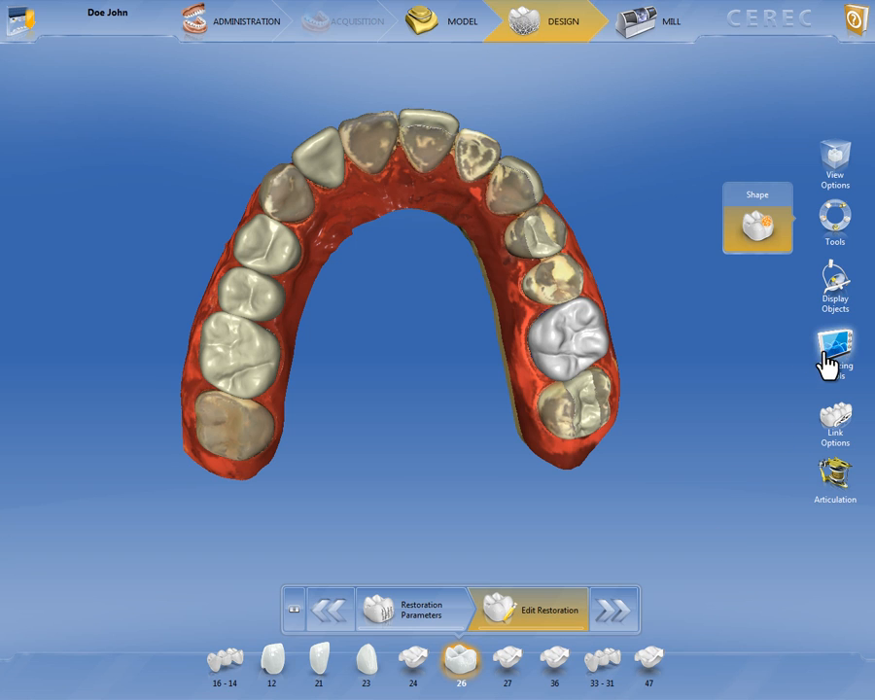
# Turn off the restoration and model contact displays in the design phase
pyautogui.click(829, 350)
pyautogui.click(693, 131)
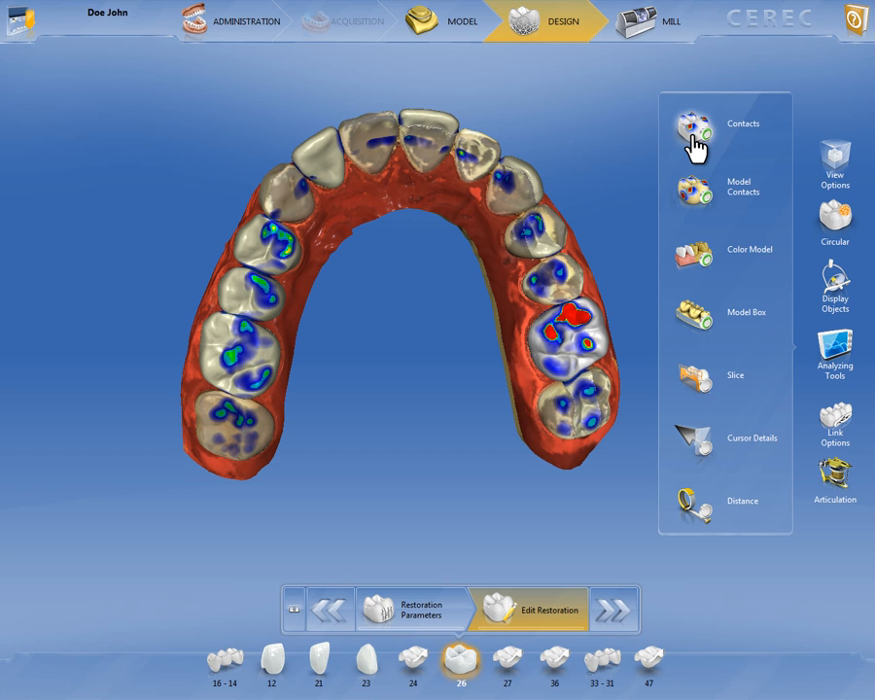
pyautogui.click(694, 191)
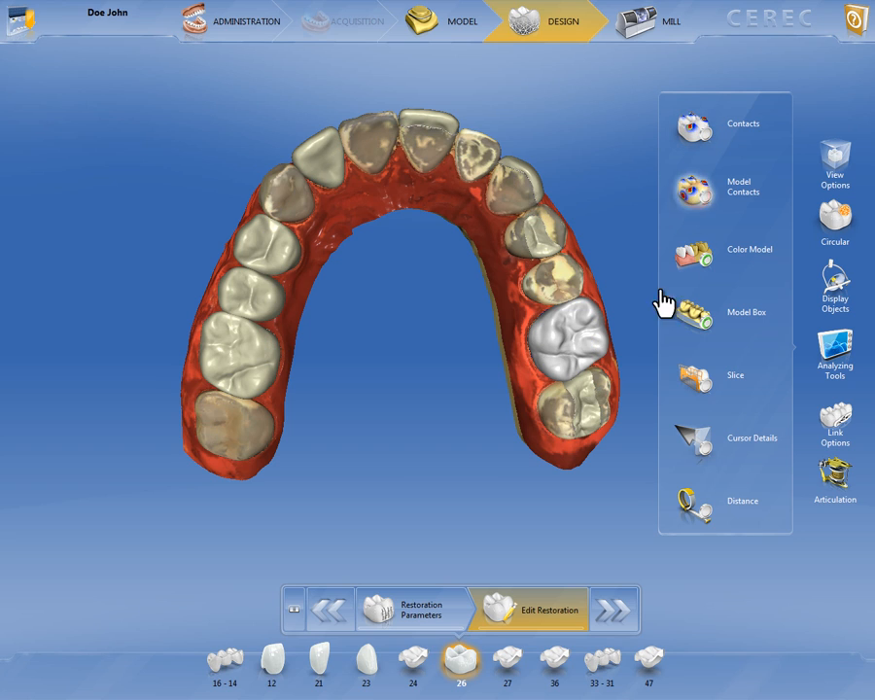
# Show the occlusal compass on the upper jaw and inspect the marked movement contacts on crown 26 up close
pyautogui.click(834, 473)
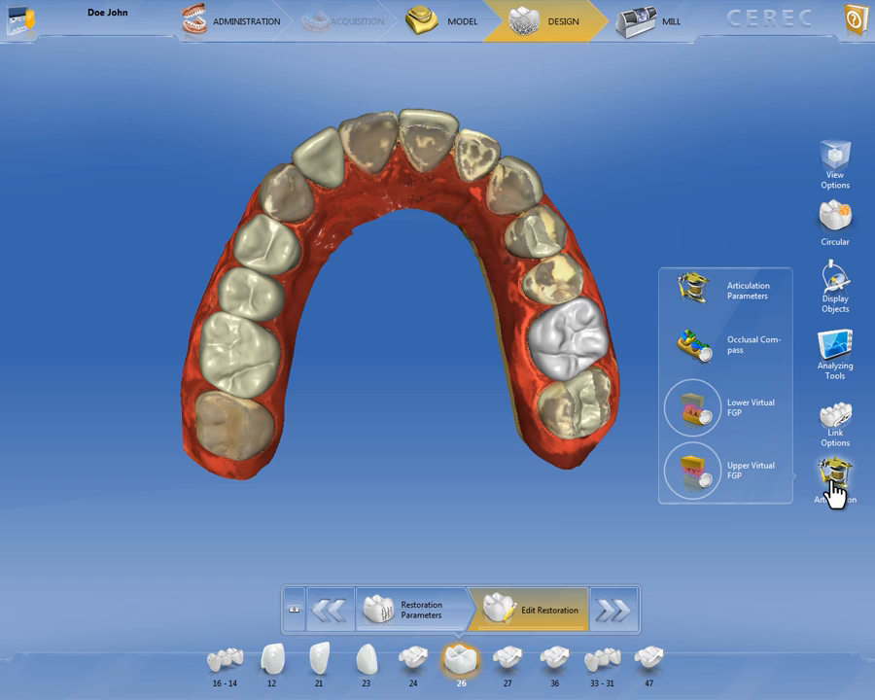
pyautogui.click(694, 346)
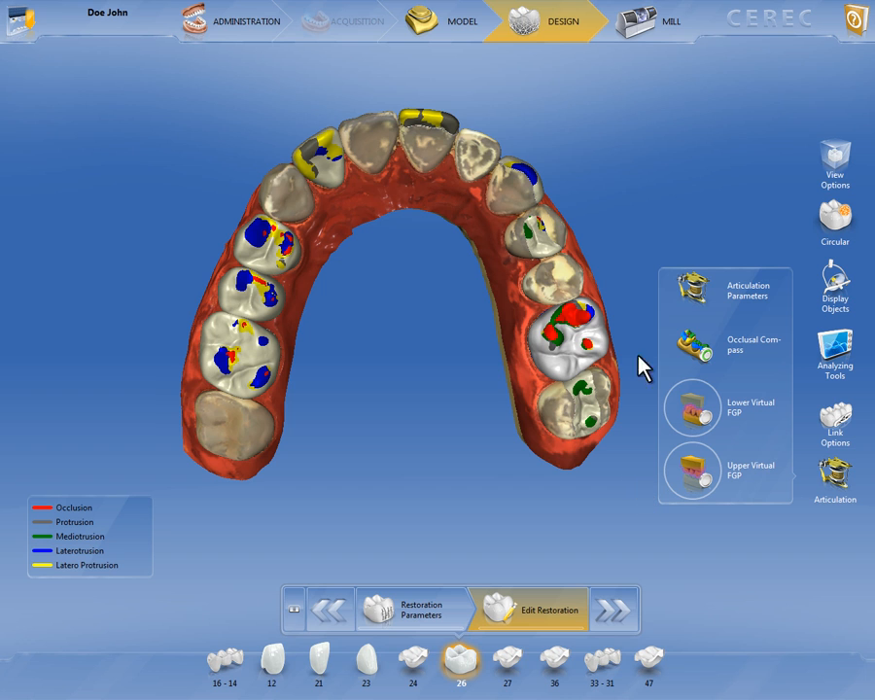
pyautogui.click(581, 332)
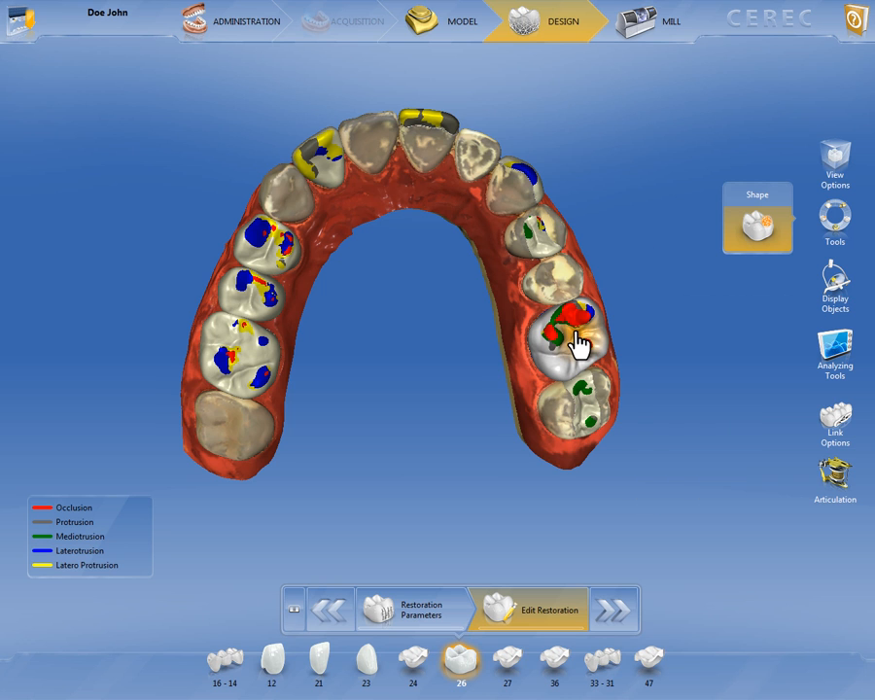
pyautogui.scroll(5, 577, 344)
pyautogui.moveTo(533, 379); pyautogui.dragTo(249, 350, button='middle')
pyautogui.scroll(3, 498, 312)
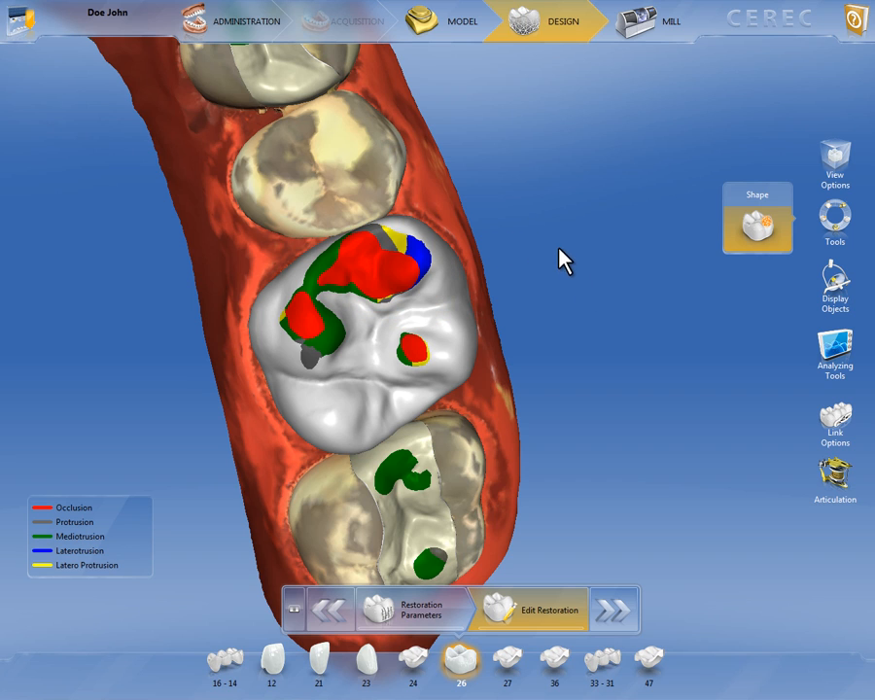
# Display the Lower Virtual FGP over crown 26 and make it translucent to inspect the surface beneath
pyautogui.click(822, 481)
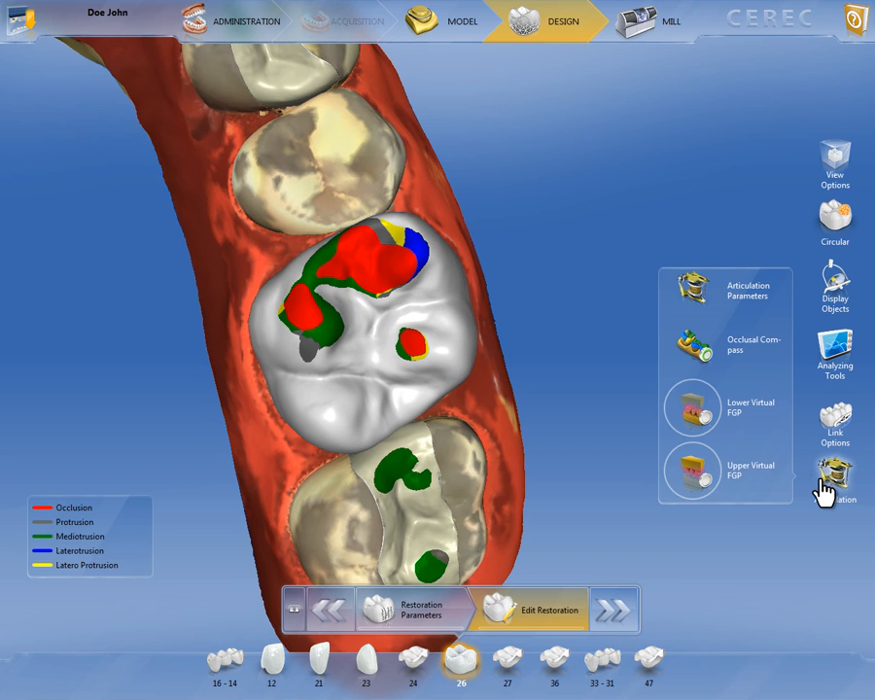
pyautogui.click(697, 416)
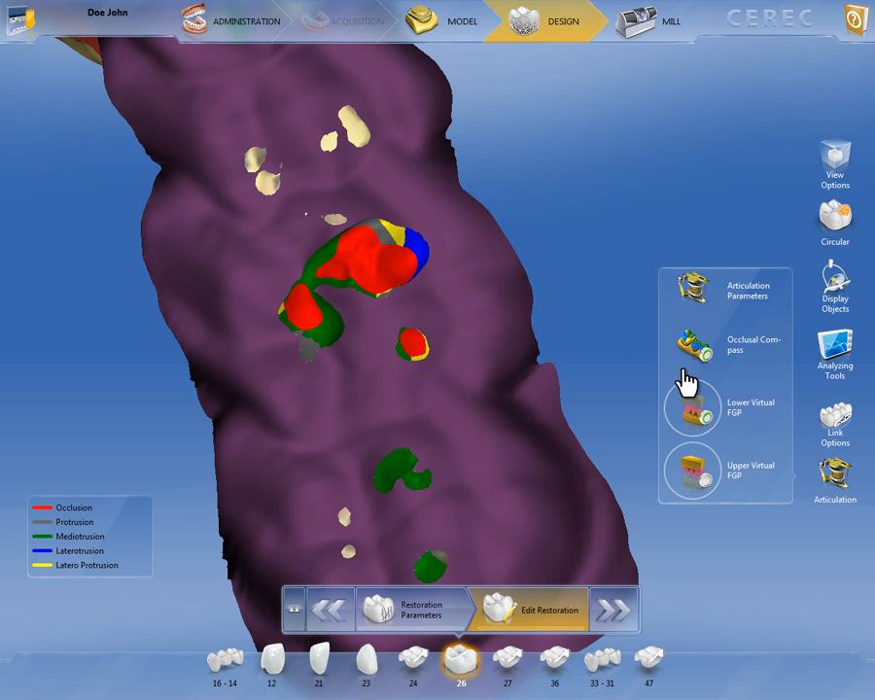
pyautogui.moveTo(703, 416); pyautogui.dragTo(708, 549)
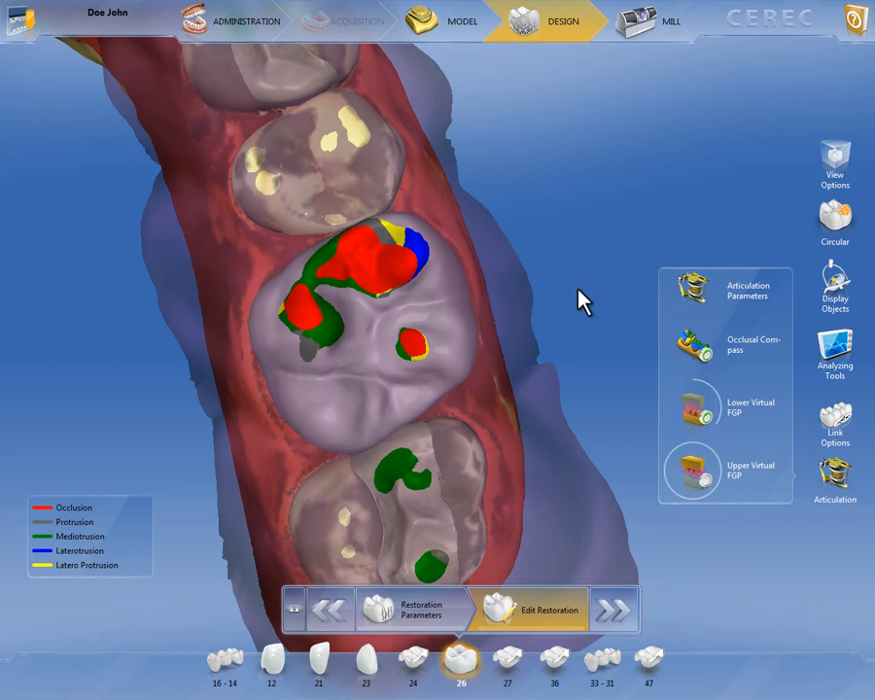
pyautogui.moveTo(564, 296); pyautogui.dragTo(632, 291)
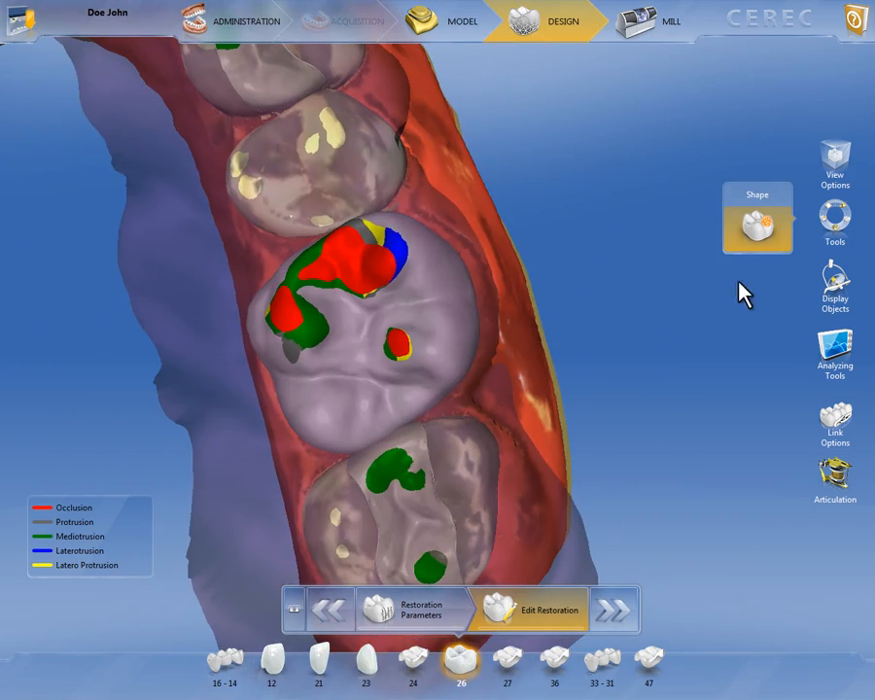
# Display the Upper Virtual FGP in place of the lower one and adjust its transparency
pyautogui.click(834, 476)
pyautogui.click(694, 469)
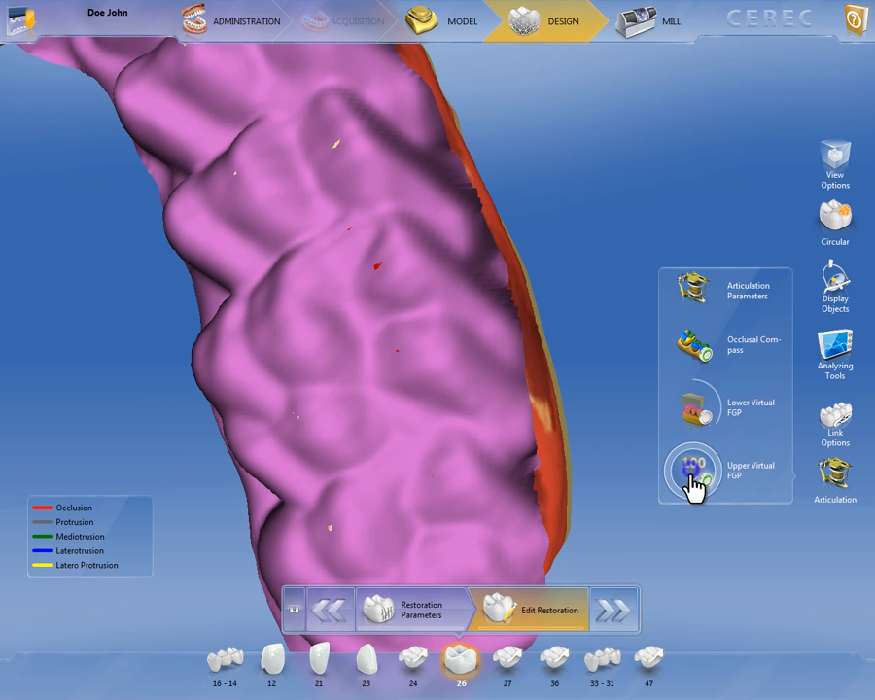
pyautogui.moveTo(696, 491); pyautogui.dragTo(705, 666)
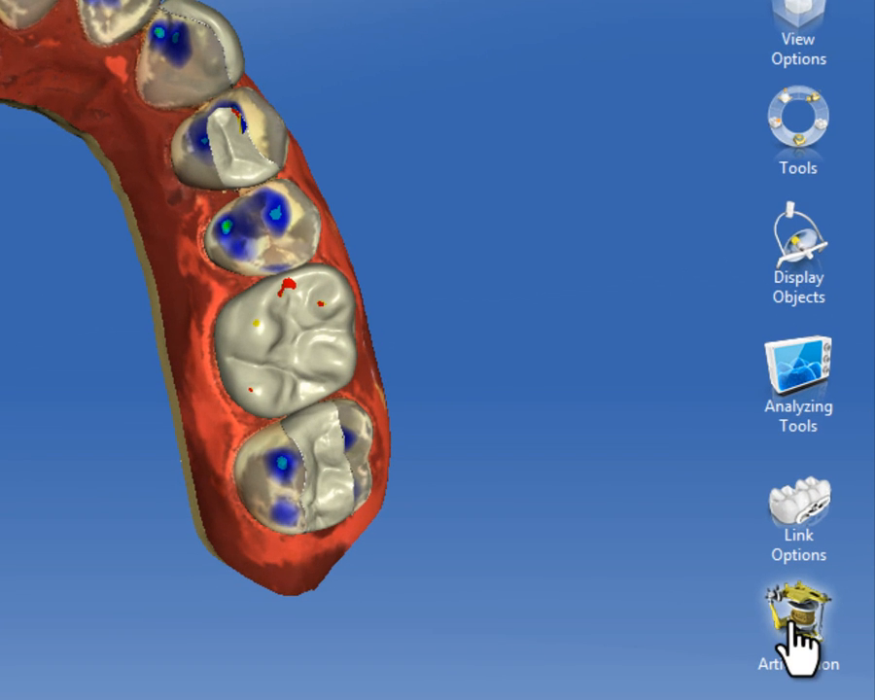
# Open the articulation parameters from the design phase and compute the virtual articulator with Include Restorations unchecked
pyautogui.click(795, 650)
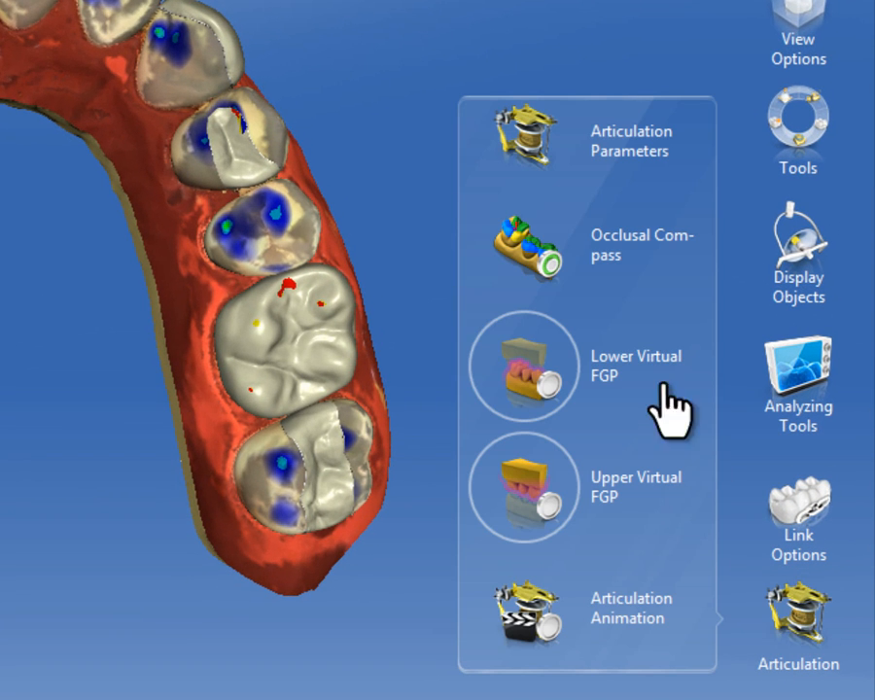
pyautogui.click(586, 165)
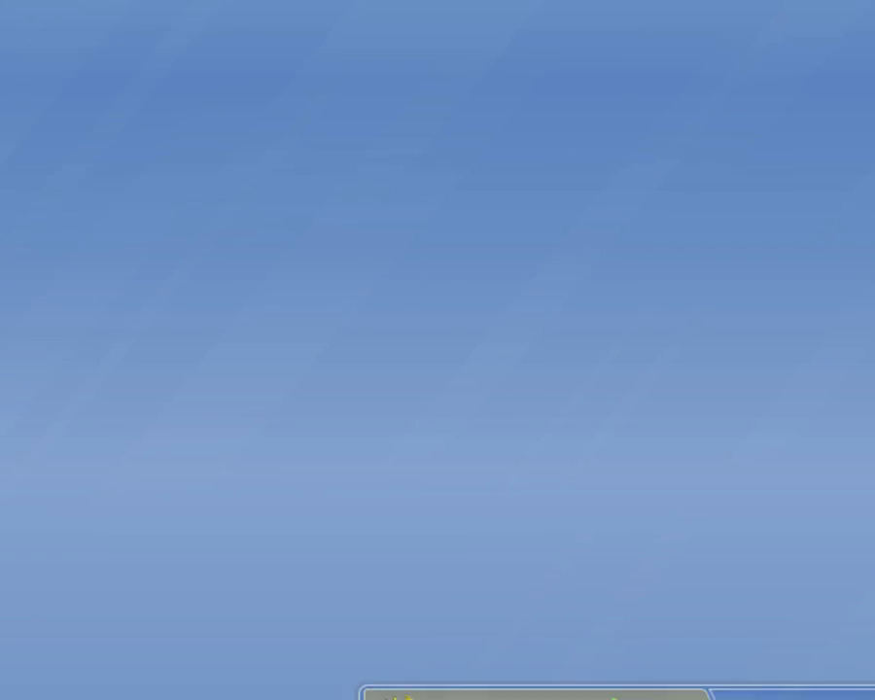
pyautogui.click(233, 303)
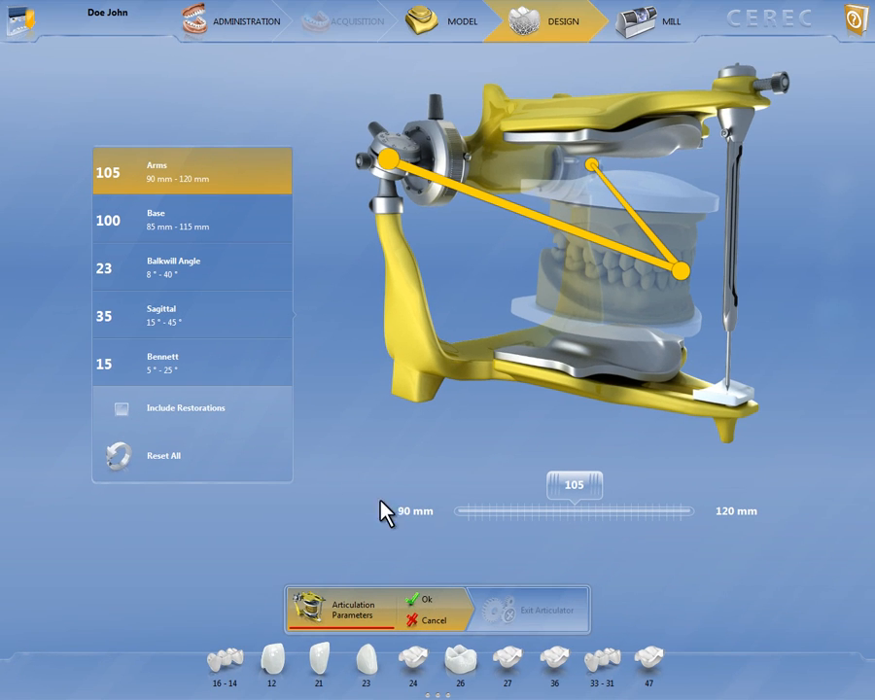
pyautogui.click(420, 599)
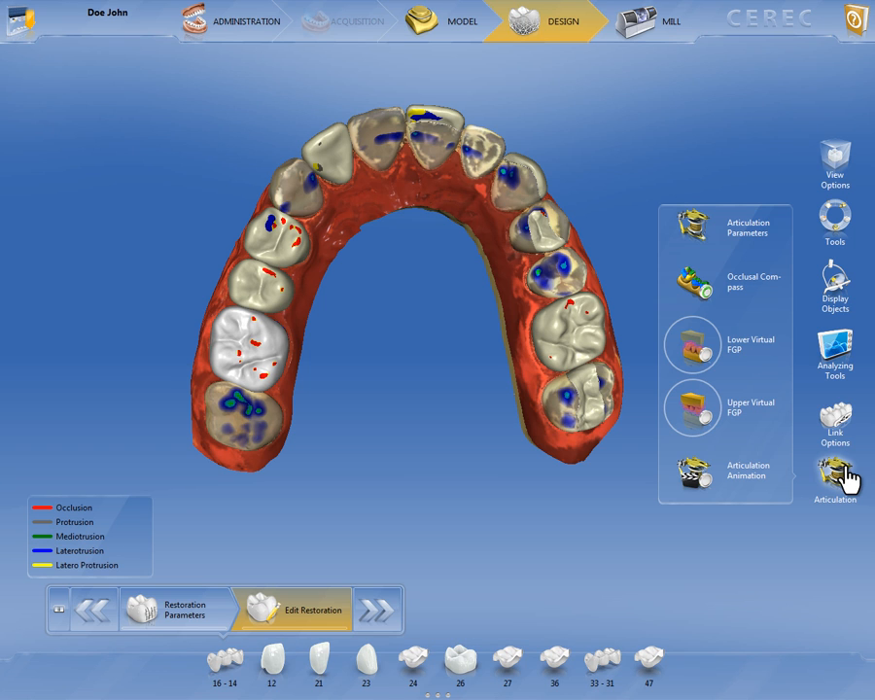
pyautogui.moveTo(737, 339)
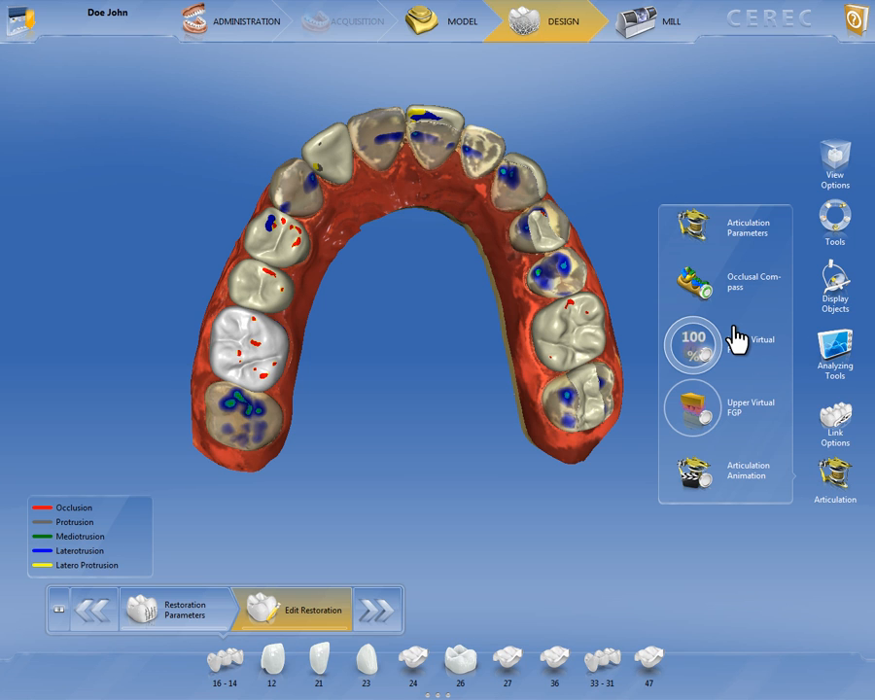
# Display the Upper Virtual FGP over the whole arch and inspect how it lies against the restorations
pyautogui.click(694, 407)
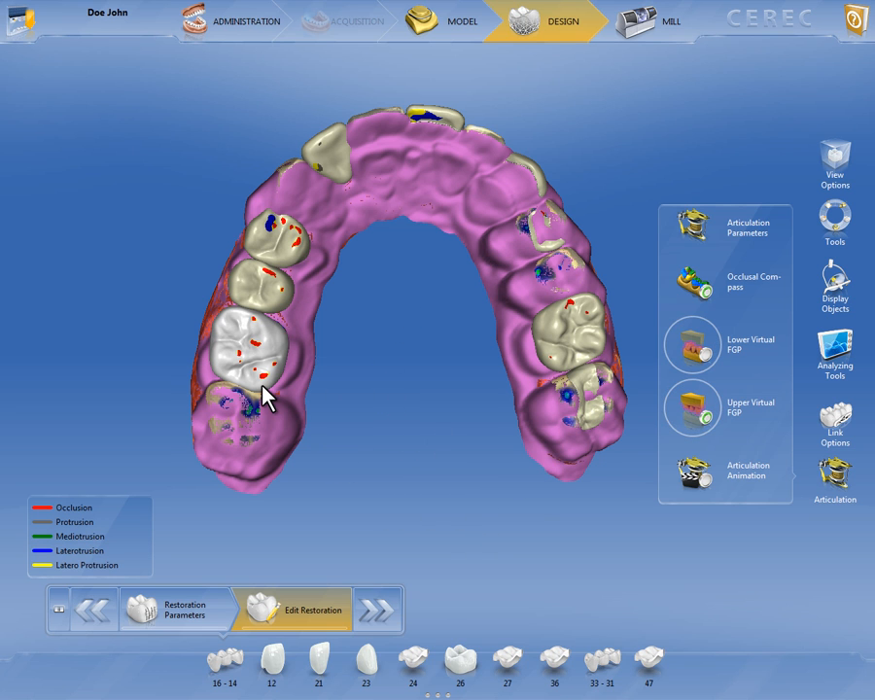
pyautogui.scroll(3, 265, 394)
pyautogui.moveTo(262, 386); pyautogui.dragTo(409, 296, button='right')
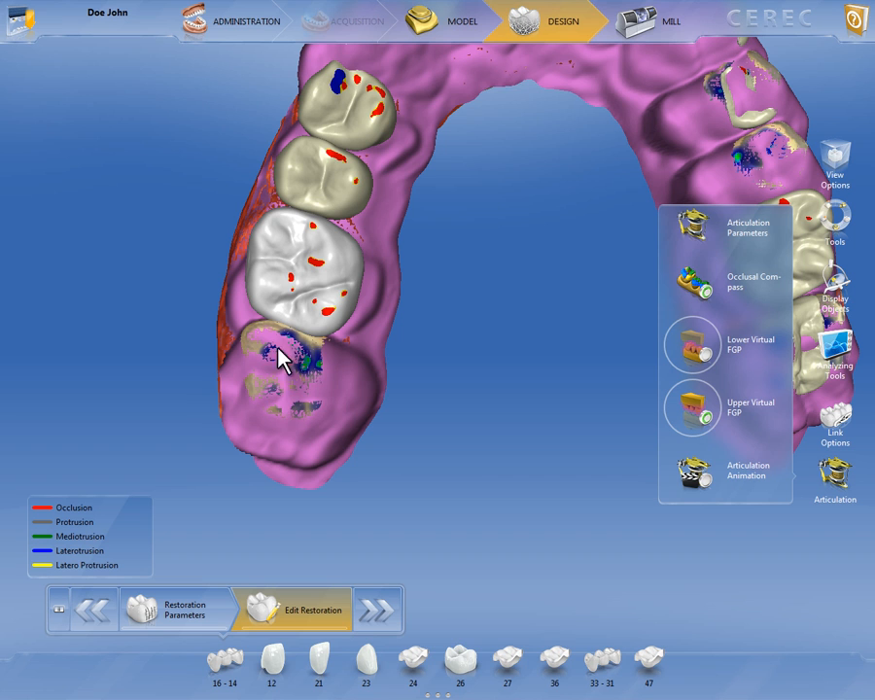
pyautogui.moveTo(563, 239); pyautogui.dragTo(384, 350, button='right')
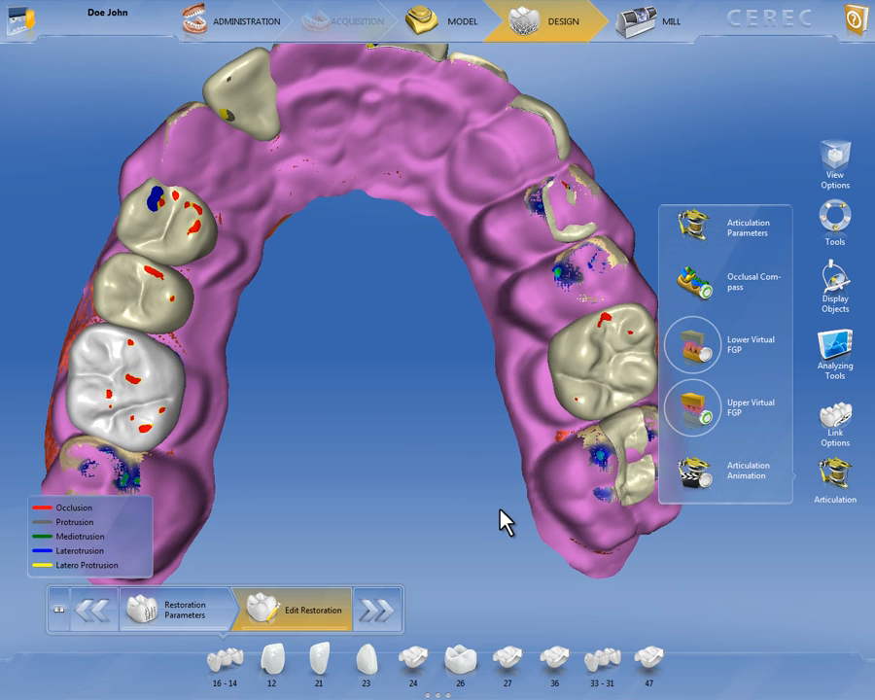
pyautogui.scroll(-4, 410, 468)
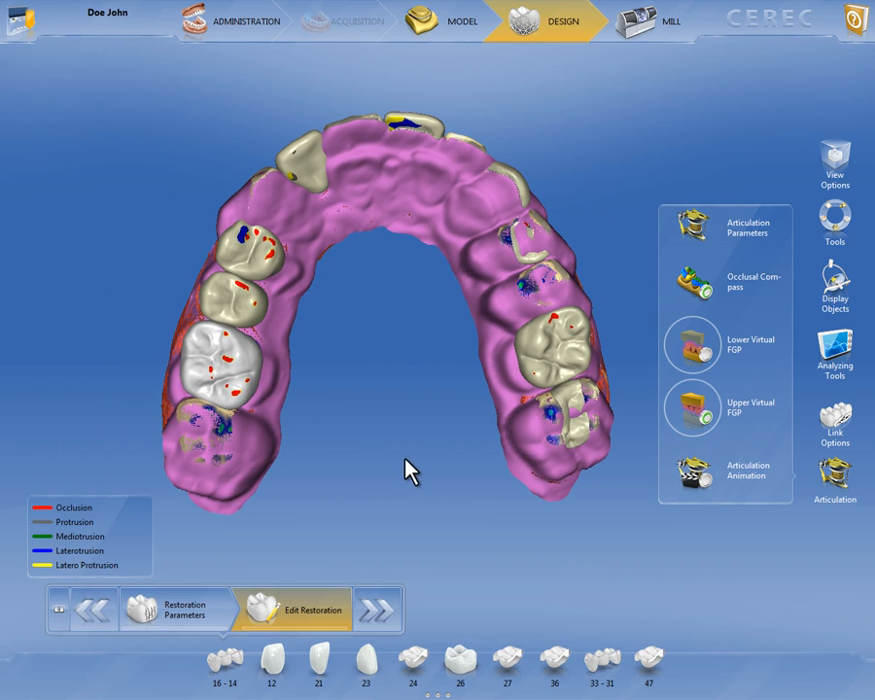
# Recompute the virtual articulator with Include Restorations checked in the articulation parameters
pyautogui.moveTo(462, 293)
pyautogui.mouseDown()
pyautogui.moveTo(368, 358)
pyautogui.moveTo(408, 352)
pyautogui.moveTo(466, 287)
pyautogui.mouseUp()
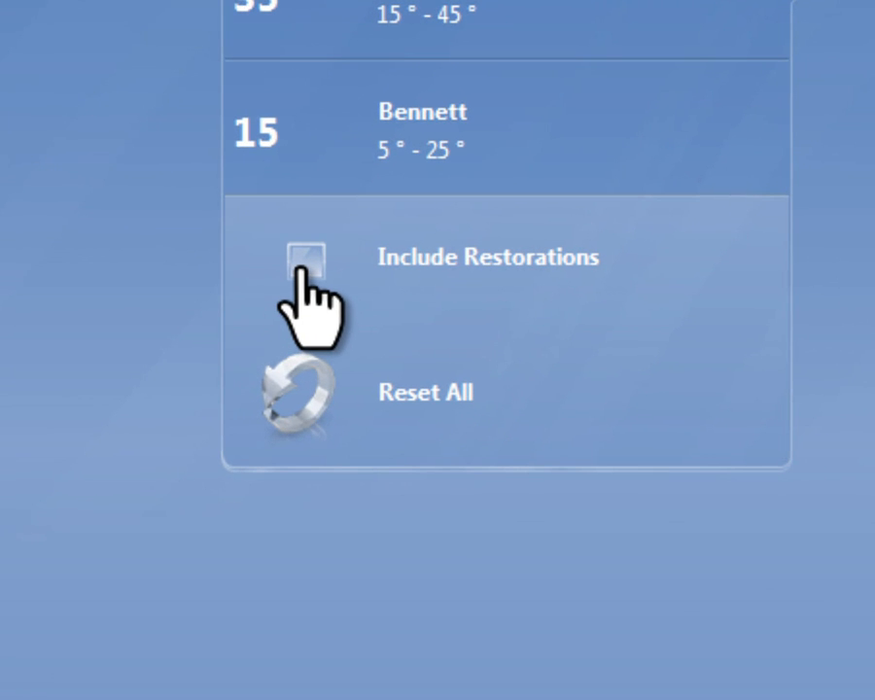
pyautogui.click(305, 262)
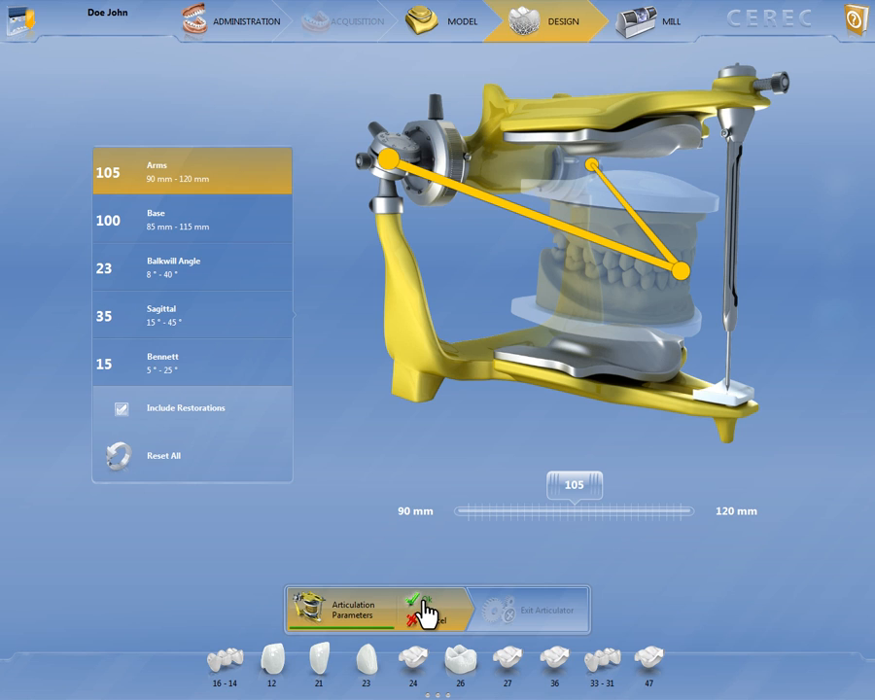
pyautogui.click(424, 611)
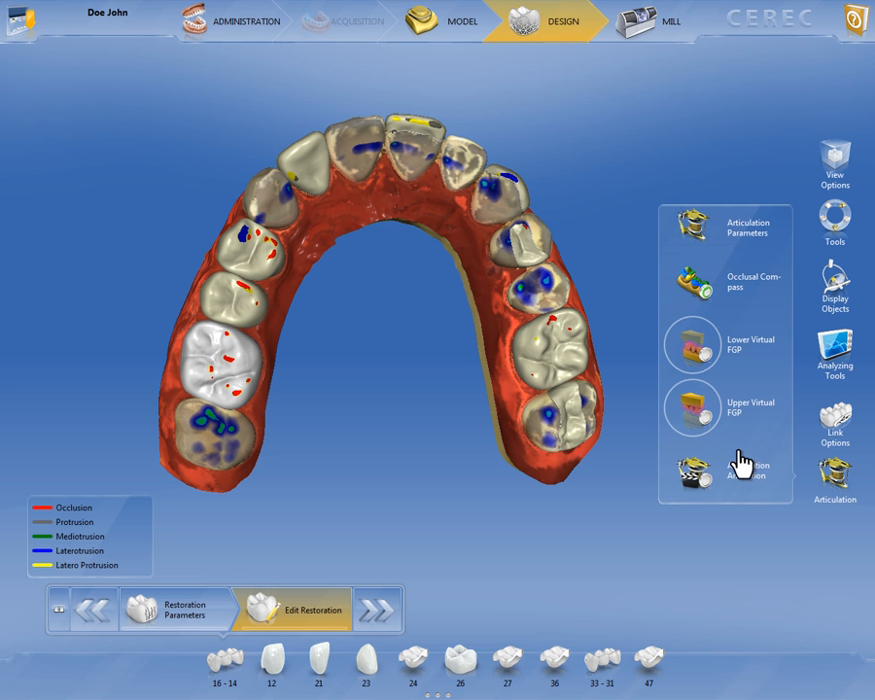
# Display the recalculated Upper Virtual FGP, adjust its transparency, and compare it with the restoration surfaces across the arch
pyautogui.click(701, 415)
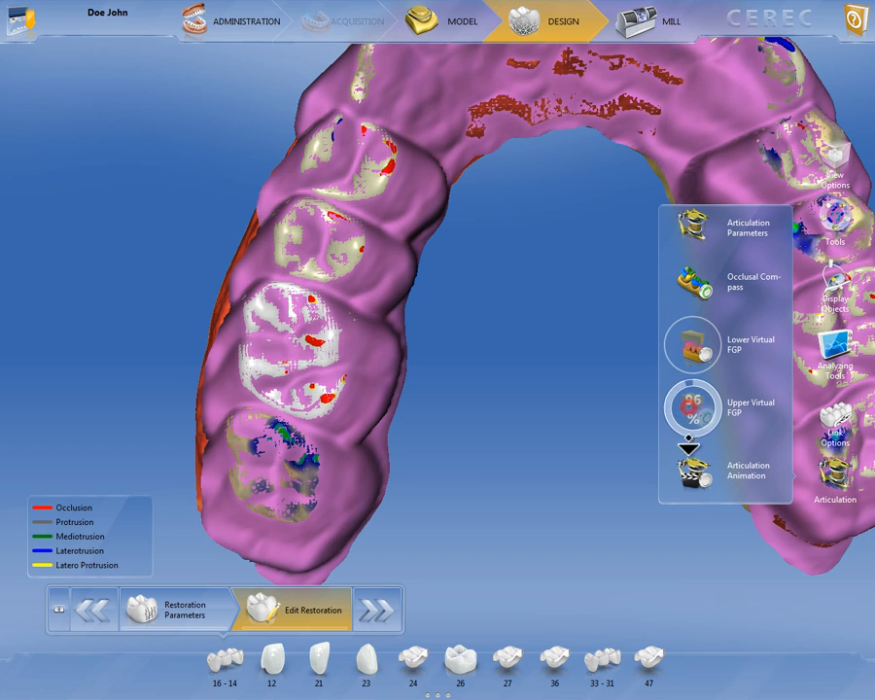
pyautogui.moveTo(688, 445); pyautogui.dragTo(717, 506)
pyautogui.moveTo(717, 447); pyautogui.dragTo(646, 399)
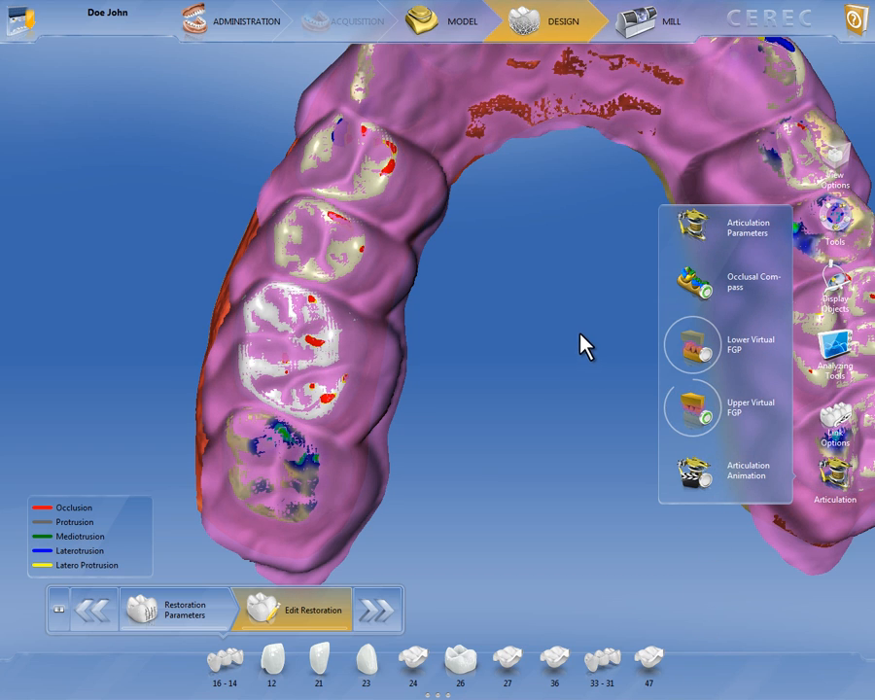
pyautogui.moveTo(580, 333); pyautogui.dragTo(388, 396, button='right')
pyautogui.scroll(-4, 394, 399)
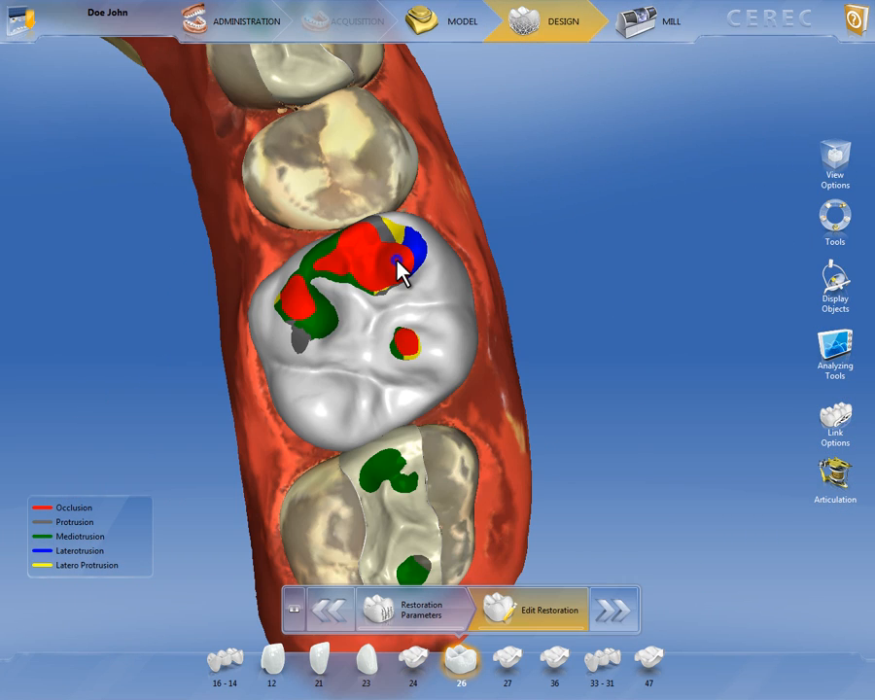
# Adapt crown 26 to its dynamic contacts with the FGP contact tool and inspect the occlusal surface
pyautogui.rightClick(398, 260)
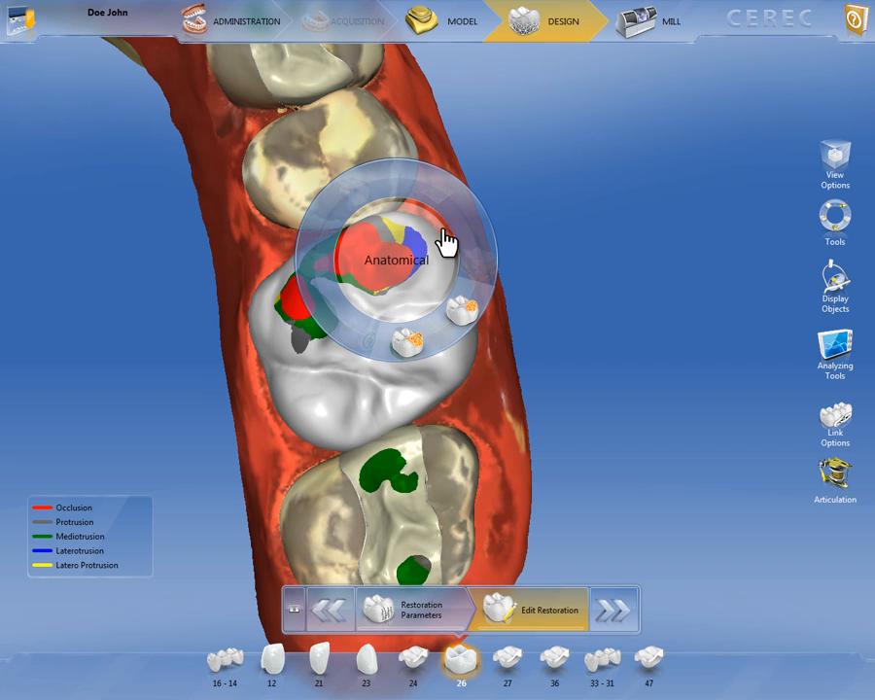
pyautogui.moveTo(444, 207)
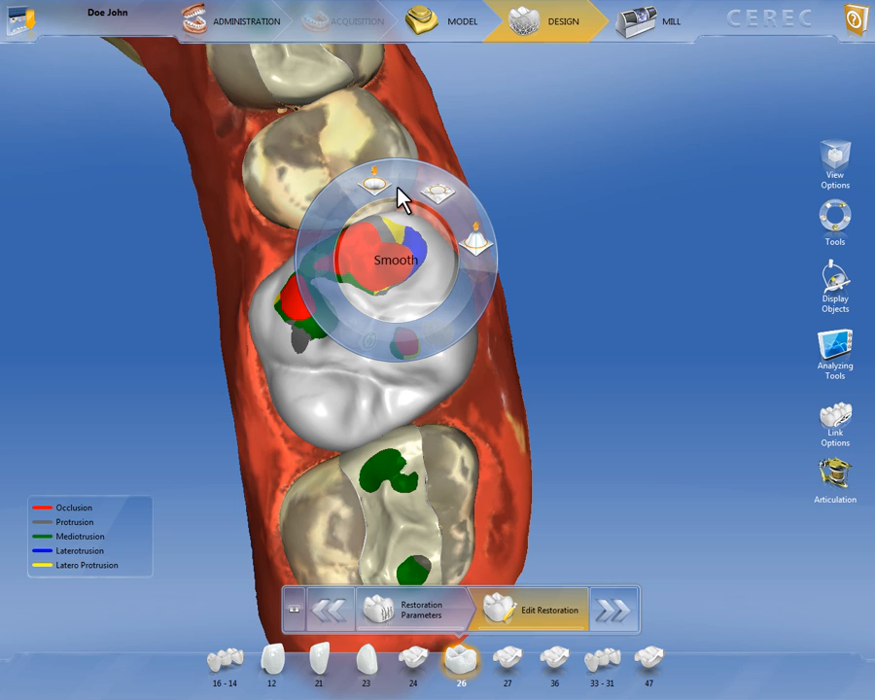
pyautogui.click(374, 197)
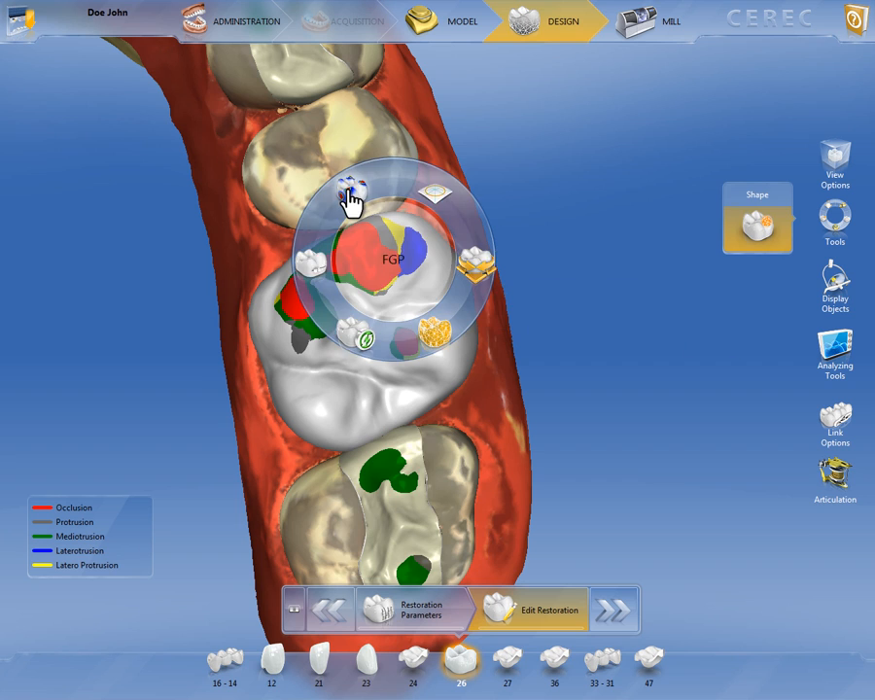
pyautogui.click(348, 192)
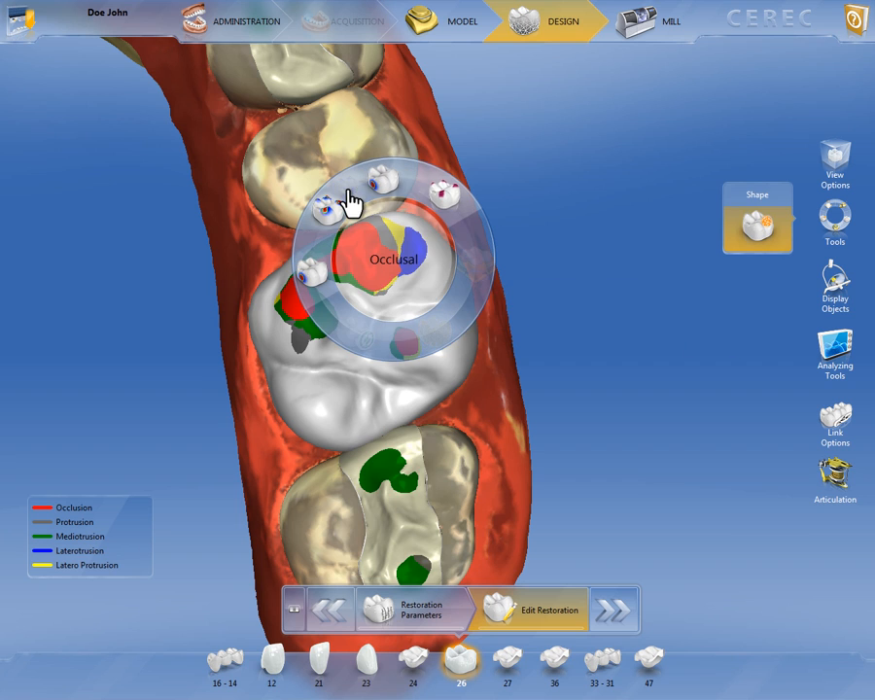
pyautogui.click(434, 189)
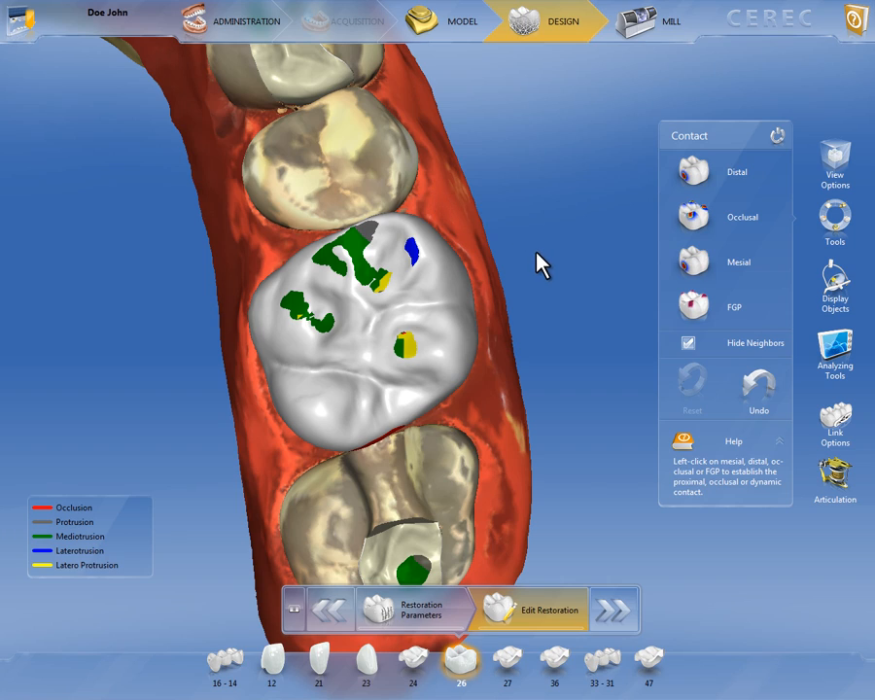
pyautogui.moveTo(544, 247)
pyautogui.mouseDown(button='right')
pyautogui.moveTo(491, 255)
pyautogui.moveTo(437, 283)
pyautogui.moveTo(602, 230)
pyautogui.moveTo(517, 260)
pyautogui.moveTo(507, 303)
pyautogui.moveTo(518, 303)
pyautogui.moveTo(539, 230)
pyautogui.moveTo(542, 256)
pyautogui.moveTo(531, 260)
pyautogui.mouseUp(button='right')
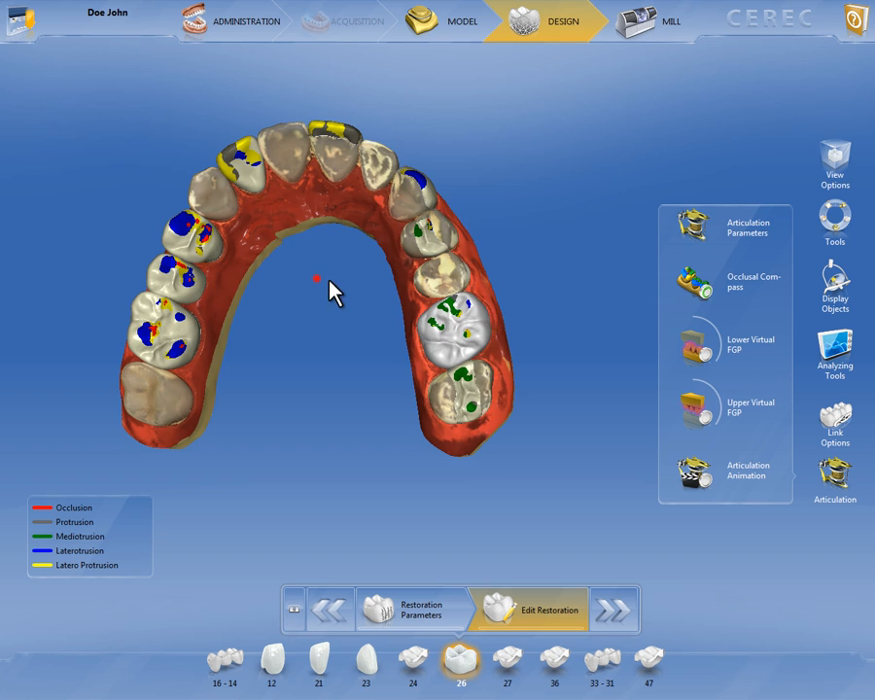
pyautogui.moveTo(332, 289); pyautogui.dragTo(360, 303, button='right')
pyautogui.moveTo(356, 292); pyautogui.dragTo(349, 295)
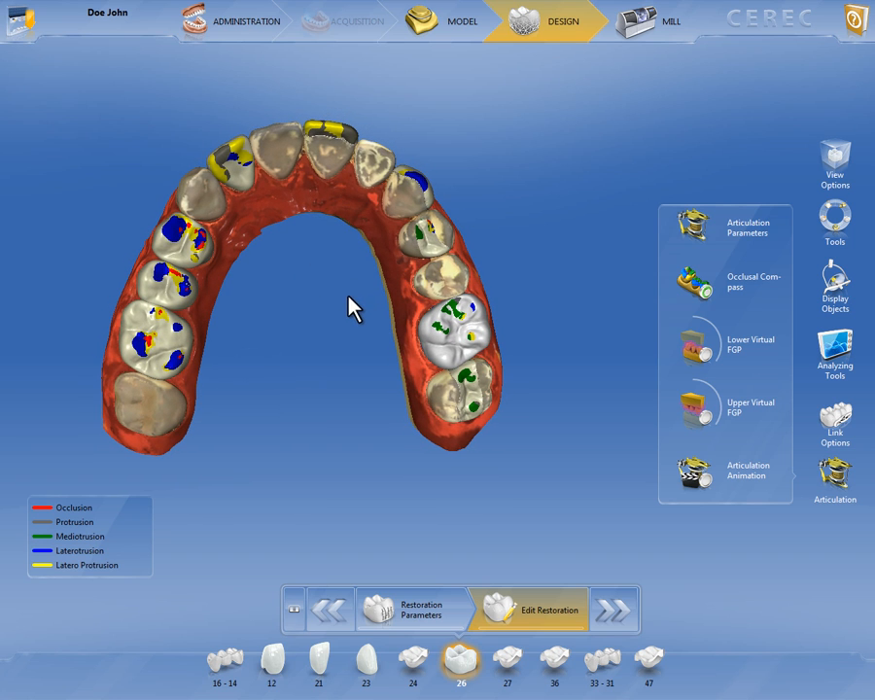
# Turn on the articulation animation and view both jaws in motion from the side
pyautogui.click(698, 483)
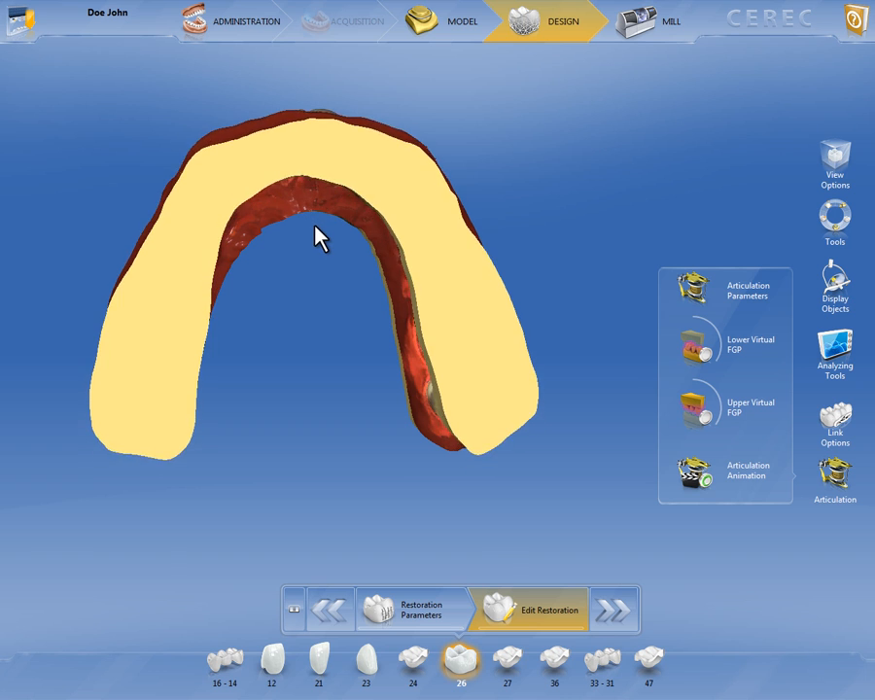
pyautogui.moveTo(314, 225); pyautogui.dragTo(378, 319)
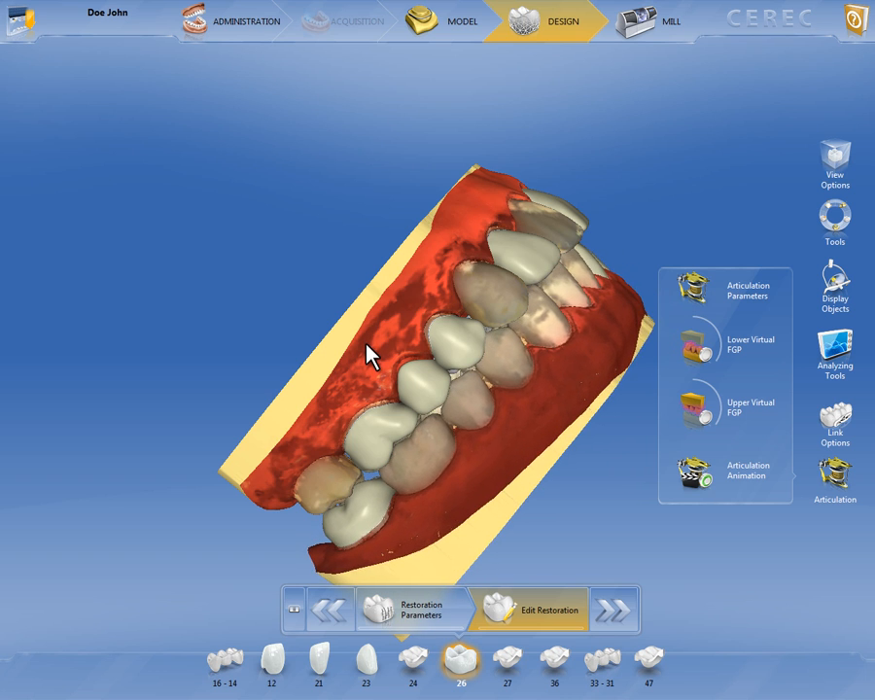
pyautogui.moveTo(367, 358); pyautogui.dragTo(377, 220)
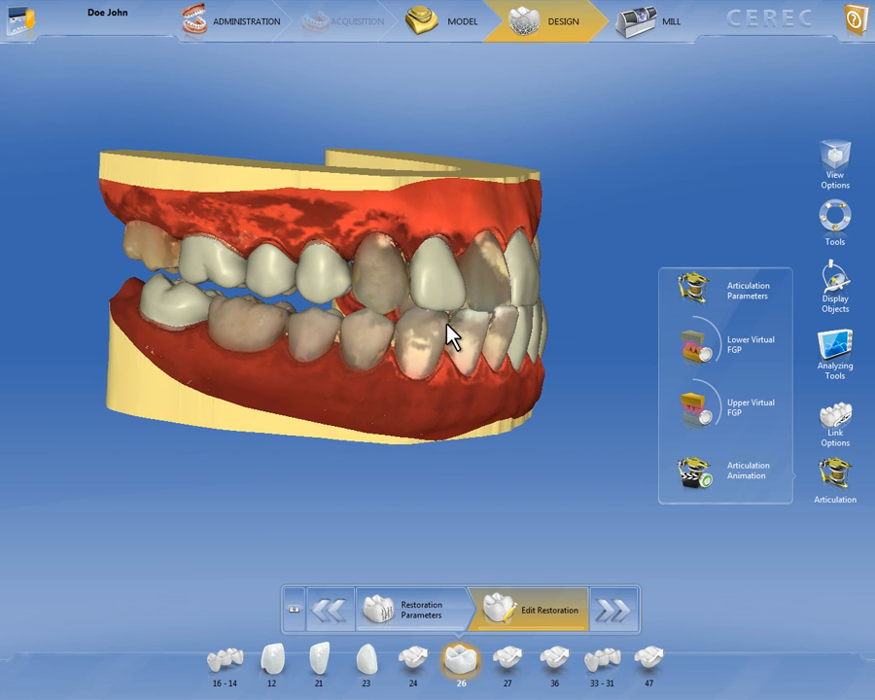
pyautogui.moveTo(502, 392); pyautogui.dragTo(474, 398)
# Overlay the Lower Virtual FGP at about 48% opacity on the animated jaws and briefly show the Upper Virtual FGP at about 44%
pyautogui.click(696, 352)
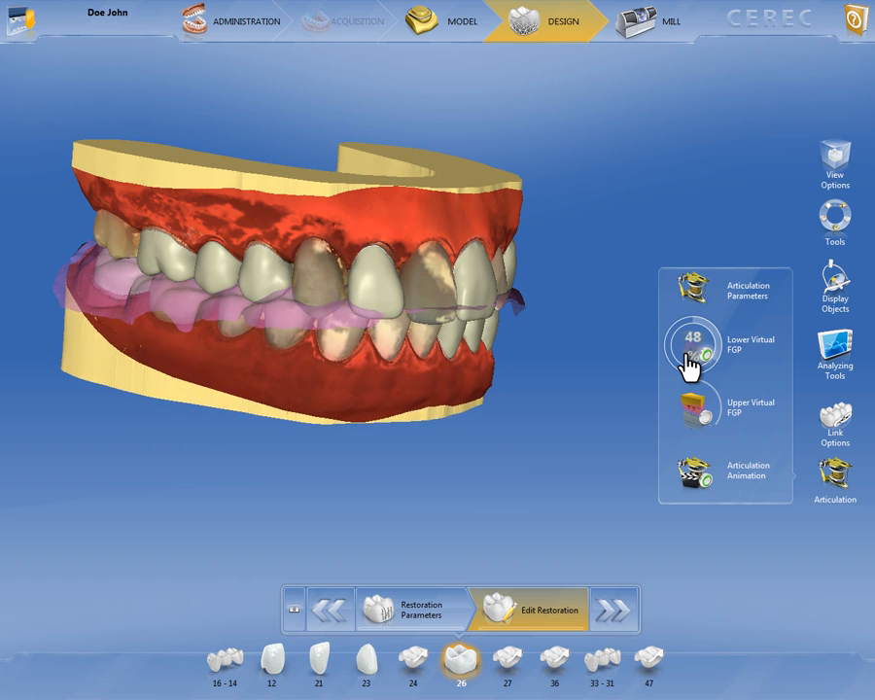
pyautogui.click(699, 412)
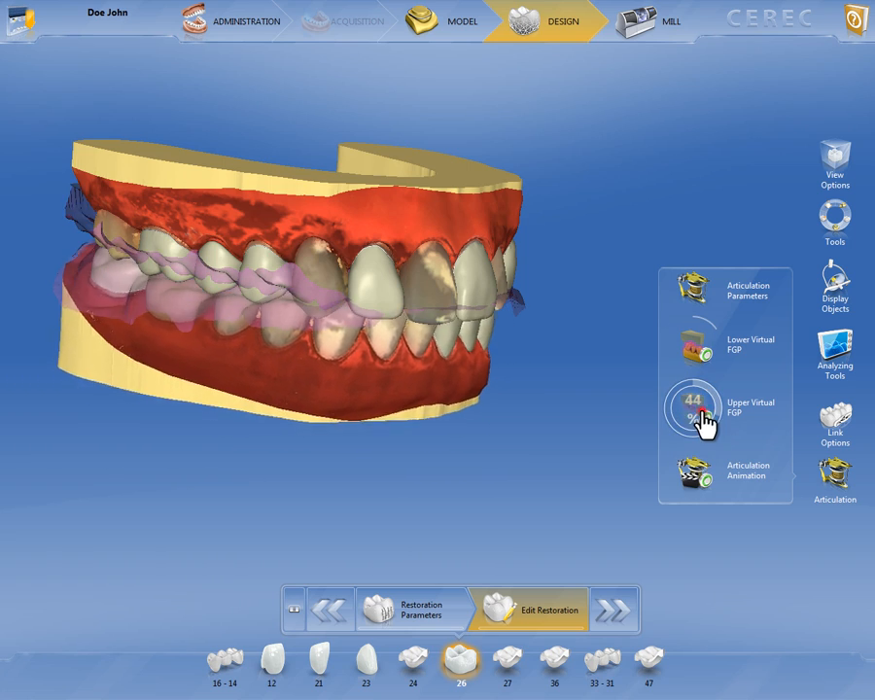
pyautogui.moveTo(498, 387); pyautogui.dragTo(482, 352, button='right')
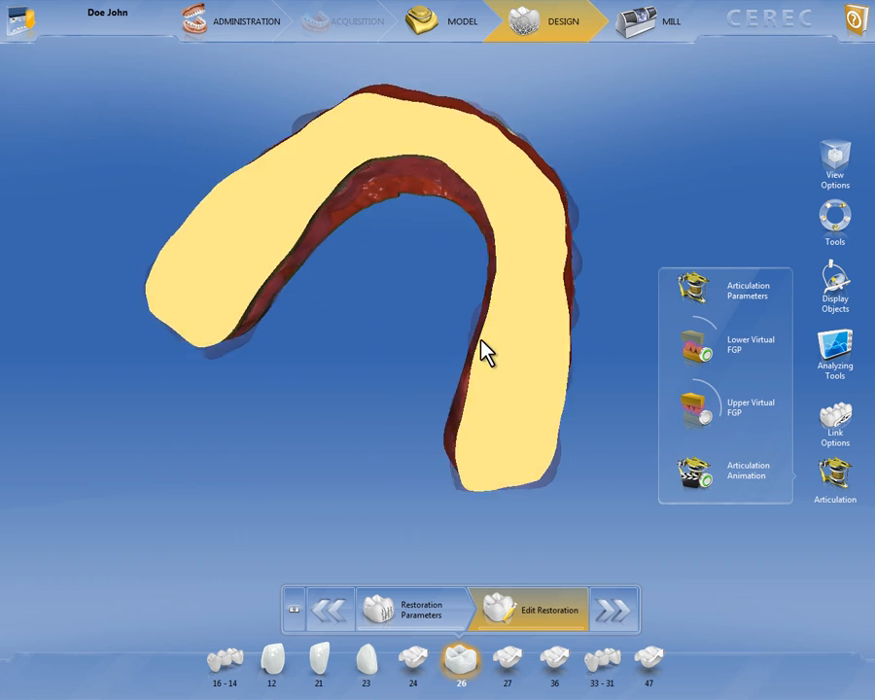
# Make the lower jaw translucent and view the upper jaw moving against the Lower Virtual FGP
pyautogui.click(838, 281)
pyautogui.moveTo(710, 258); pyautogui.dragTo(726, 366)
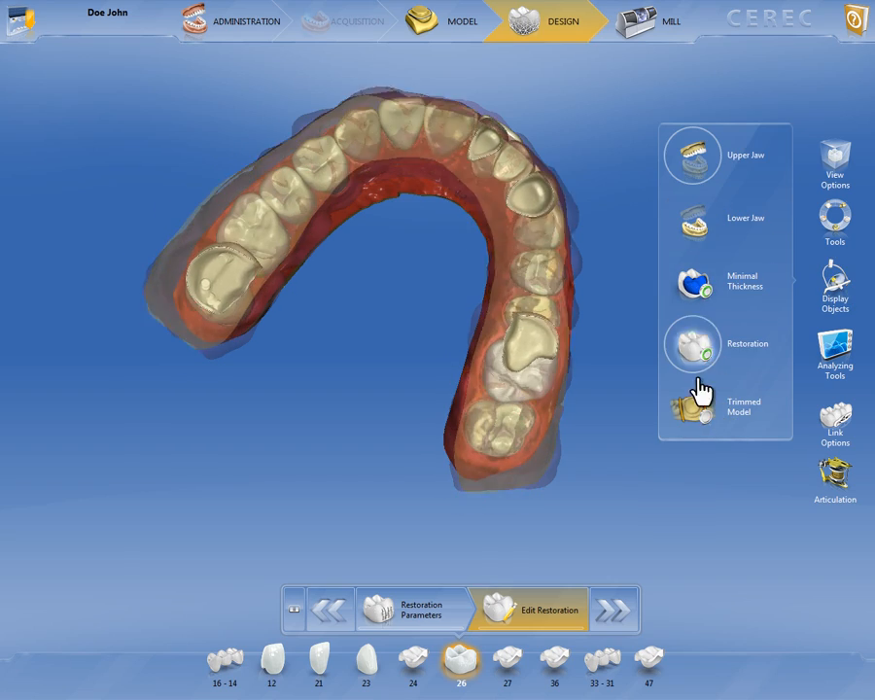
pyautogui.click(837, 474)
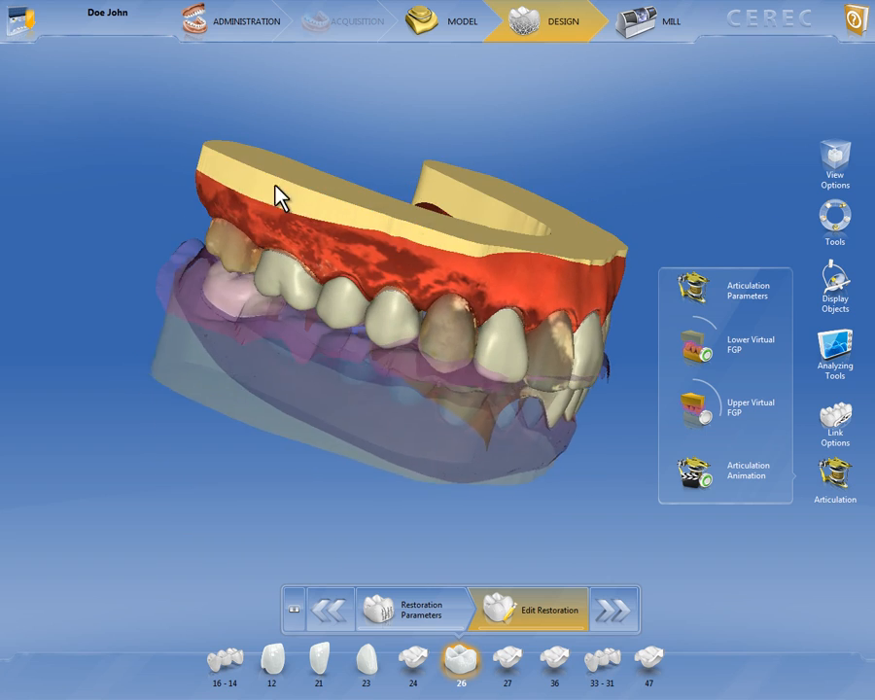
# Restore the lower jaw to full opacity, and make the upper jaw translucent for viewing before restoring it as well
pyautogui.click(833, 285)
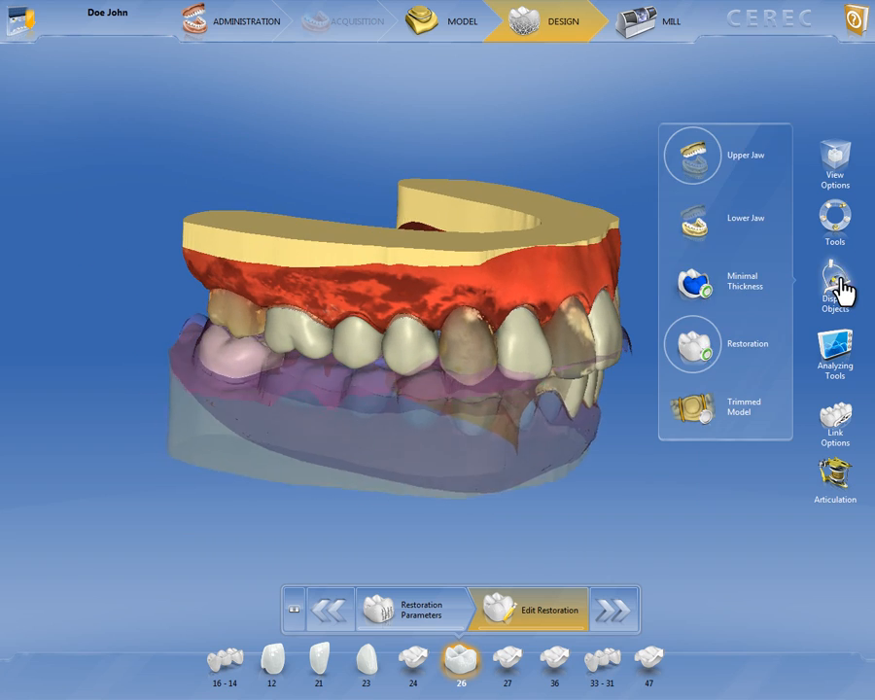
pyautogui.click(693, 221)
pyautogui.click(716, 173)
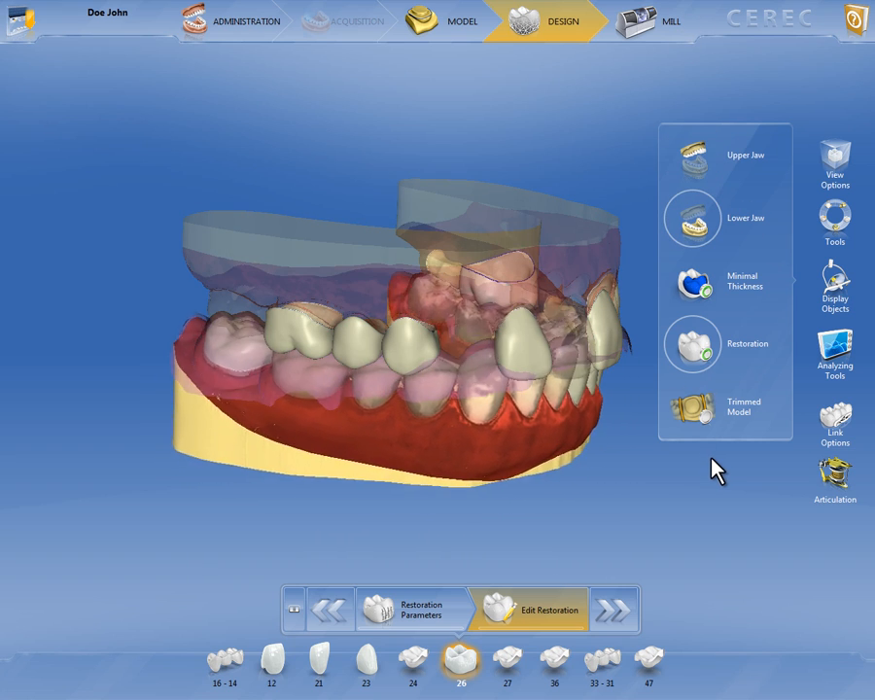
pyautogui.click(693, 155)
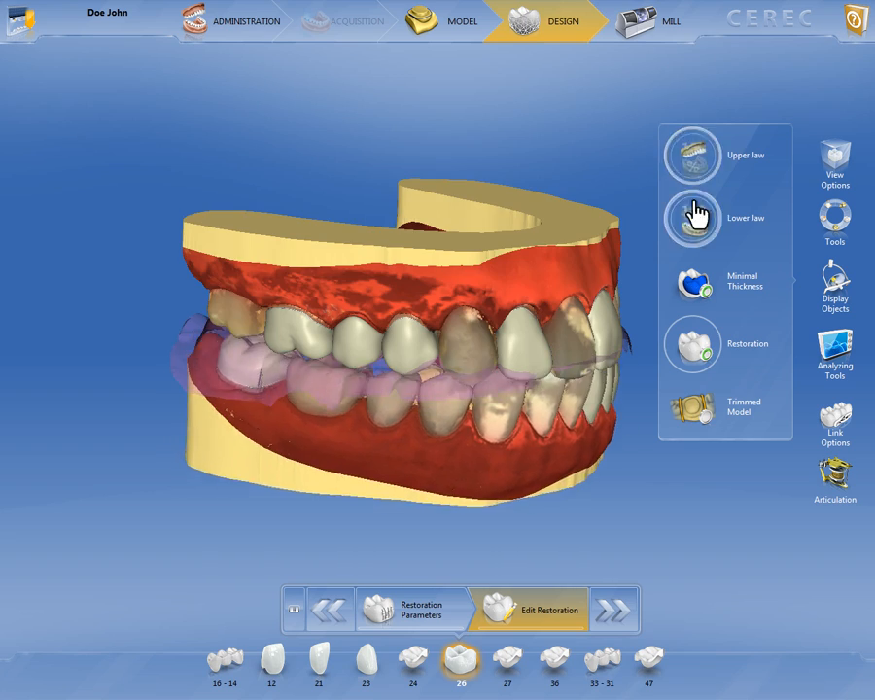
# Show the trimmed model of tooth 26 and inspect it up close with the lower jaw and restoration made translucent
pyautogui.click(699, 416)
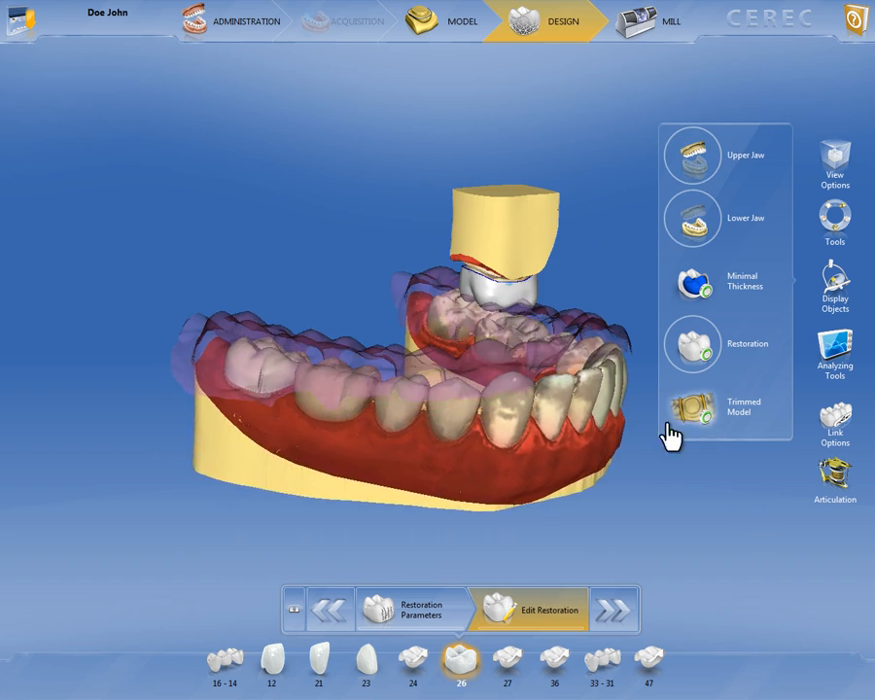
pyautogui.moveTo(188, 285); pyautogui.dragTo(193, 299)
pyautogui.moveTo(588, 189); pyautogui.dragTo(406, 192, button='right')
pyautogui.moveTo(402, 193); pyautogui.dragTo(479, 265)
pyautogui.moveTo(82, 376)
pyautogui.mouseDown()
pyautogui.moveTo(90, 399)
pyautogui.moveTo(89, 367)
pyautogui.mouseUp()
pyautogui.moveTo(406, 469); pyautogui.dragTo(471, 439)
pyautogui.moveTo(36, 428); pyautogui.dragTo(24, 403)
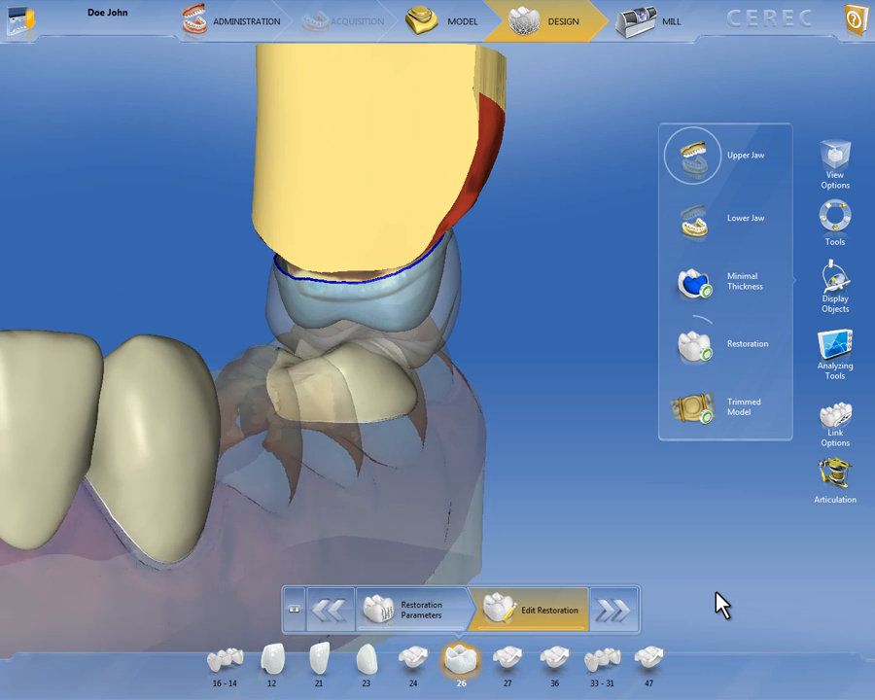
# Set the Lower Virtual FGP to about 20% opacity beneath crown 26
pyautogui.click(835, 473)
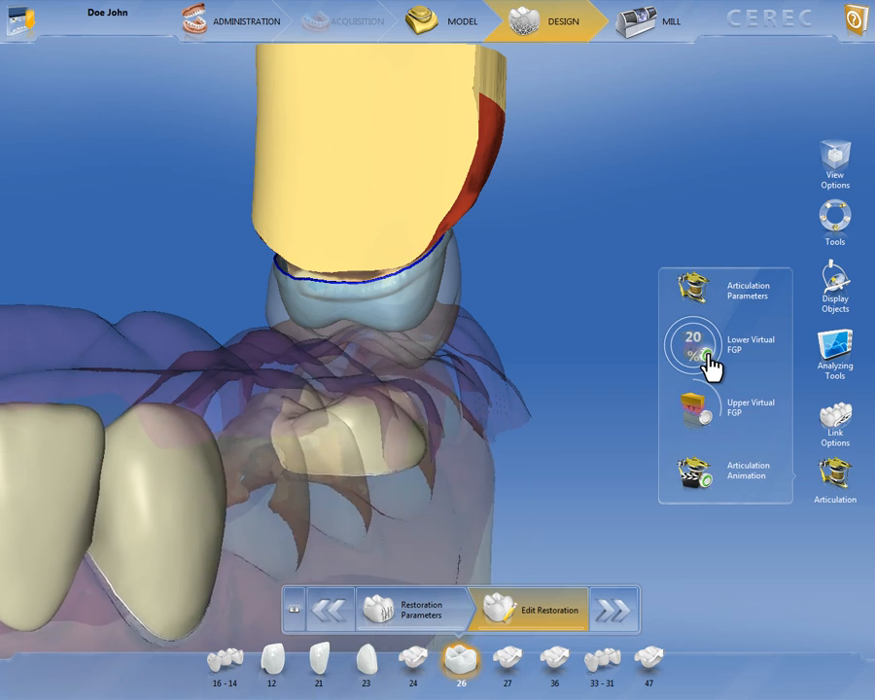